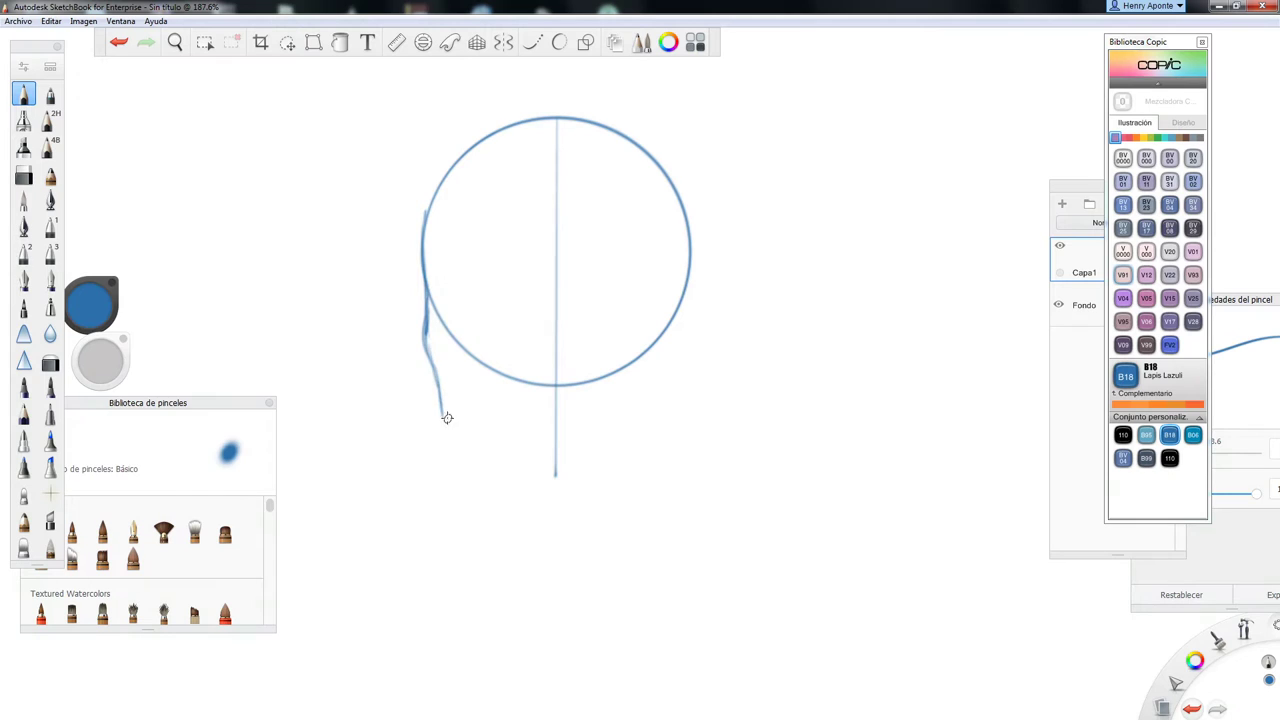
# Step: Sketch the right cheek and jaw below the head circle, and inner side-plane lines down both sides of the face
pyautogui.moveTo(689, 222); pyautogui.dragTo(666, 407)
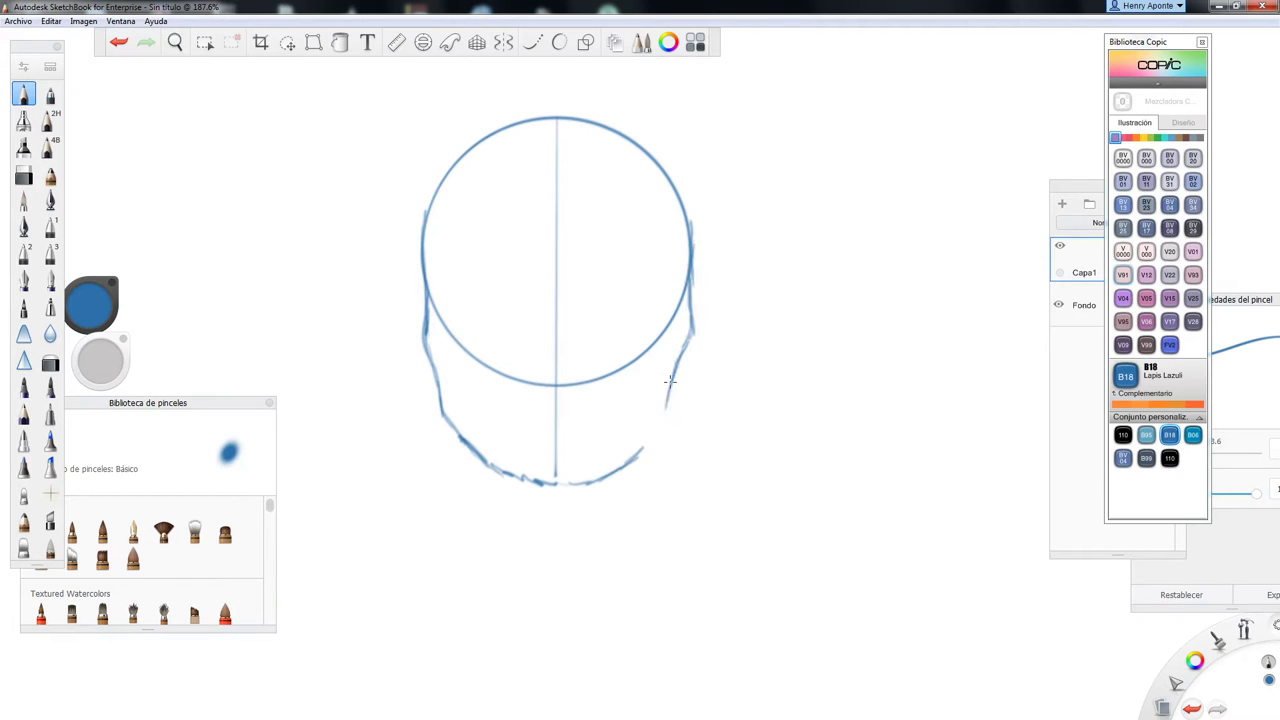
pyautogui.moveTo(667, 180); pyautogui.dragTo(658, 424)
pyautogui.moveTo(442, 176); pyautogui.dragTo(447, 422)
# Step: Mark the head's mid-height on the centre line with the ellipse guide and sketch the horizontal eye and brow lines
pyautogui.click(423, 42)
pyautogui.moveTo(394, 252); pyautogui.dragTo(348, 252)
pyautogui.moveTo(557, 252); pyautogui.dragTo(567, 296)
pyautogui.click(560, 512)
pyautogui.moveTo(432, 298); pyautogui.dragTo(630, 295)
pyautogui.moveTo(689, 290)
pyautogui.mouseDown()
pyautogui.moveTo(436, 306)
pyautogui.moveTo(688, 268)
pyautogui.mouseUp()
pyautogui.moveTo(689, 271); pyautogui.dragTo(438, 276)
# Step: Use the ellipse guide to step off equal facial thirds and tick the hairline, brow and nose-base levels on the centre line
pyautogui.click(423, 42)
pyautogui.moveTo(350, 302); pyautogui.dragTo(469, 302)
pyautogui.moveTo(557, 302)
pyautogui.mouseDown()
pyautogui.moveTo(557, 444)
pyautogui.moveTo(560, 306)
pyautogui.moveTo(562, 421)
pyautogui.moveTo(555, 316)
pyautogui.mouseUp()
pyautogui.moveTo(550, 273); pyautogui.dragTo(563, 273)
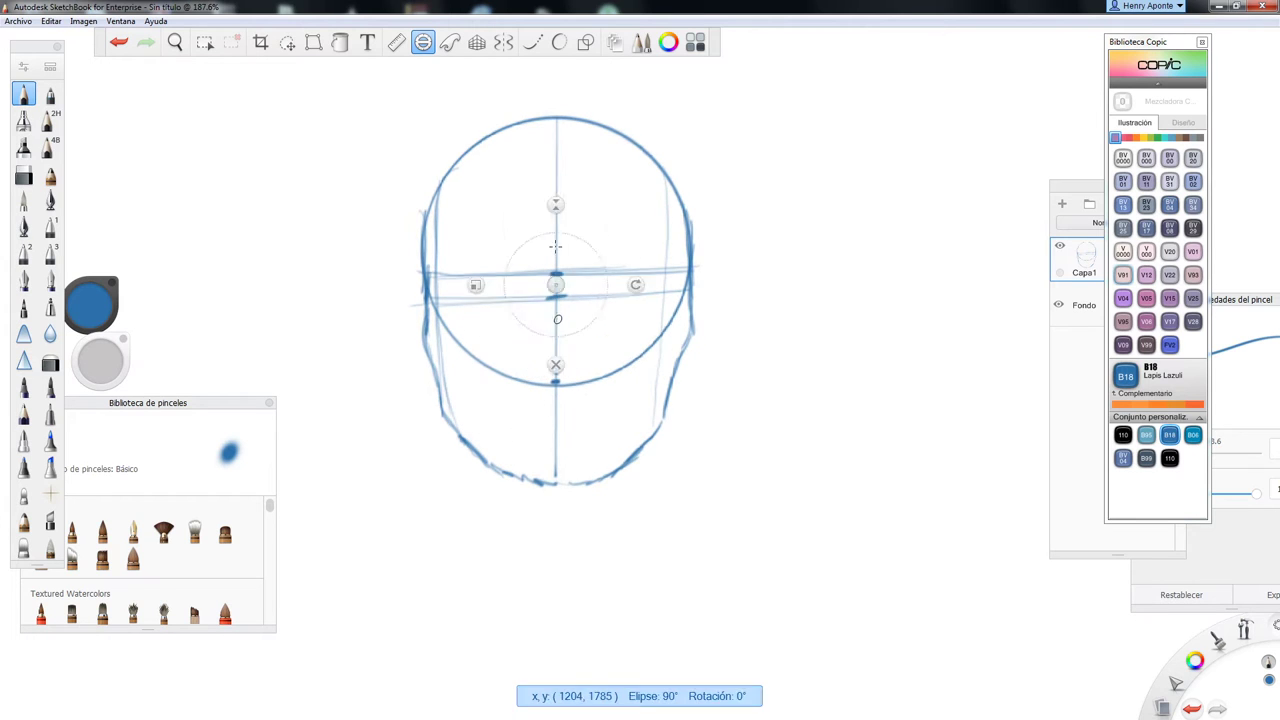
pyautogui.moveTo(555, 322); pyautogui.dragTo(556, 221)
pyautogui.moveTo(549, 172); pyautogui.dragTo(564, 173)
pyautogui.click(561, 302)
# Step: Annotate the facial thirds beside the head with extension lines and brackets numbered 1, 2 and 3
pyautogui.moveTo(702, 369); pyautogui.dragTo(749, 364)
pyautogui.moveTo(778, 359); pyautogui.dragTo(779, 370)
pyautogui.moveTo(704, 457); pyautogui.dragTo(726, 458)
pyautogui.moveTo(728, 375); pyautogui.dragTo(726, 456)
# Step: Bracket the head's two halves with curved lines at the 1/2 mark, and redraw the brow and eye lines more firmly
pyautogui.moveTo(549, 298); pyautogui.dragTo(564, 297)
pyautogui.moveTo(530, 112); pyautogui.dragTo(349, 296)
pyautogui.moveTo(358, 305)
pyautogui.mouseDown()
pyautogui.moveTo(400, 305)
pyautogui.moveTo(412, 480)
pyautogui.mouseUp()
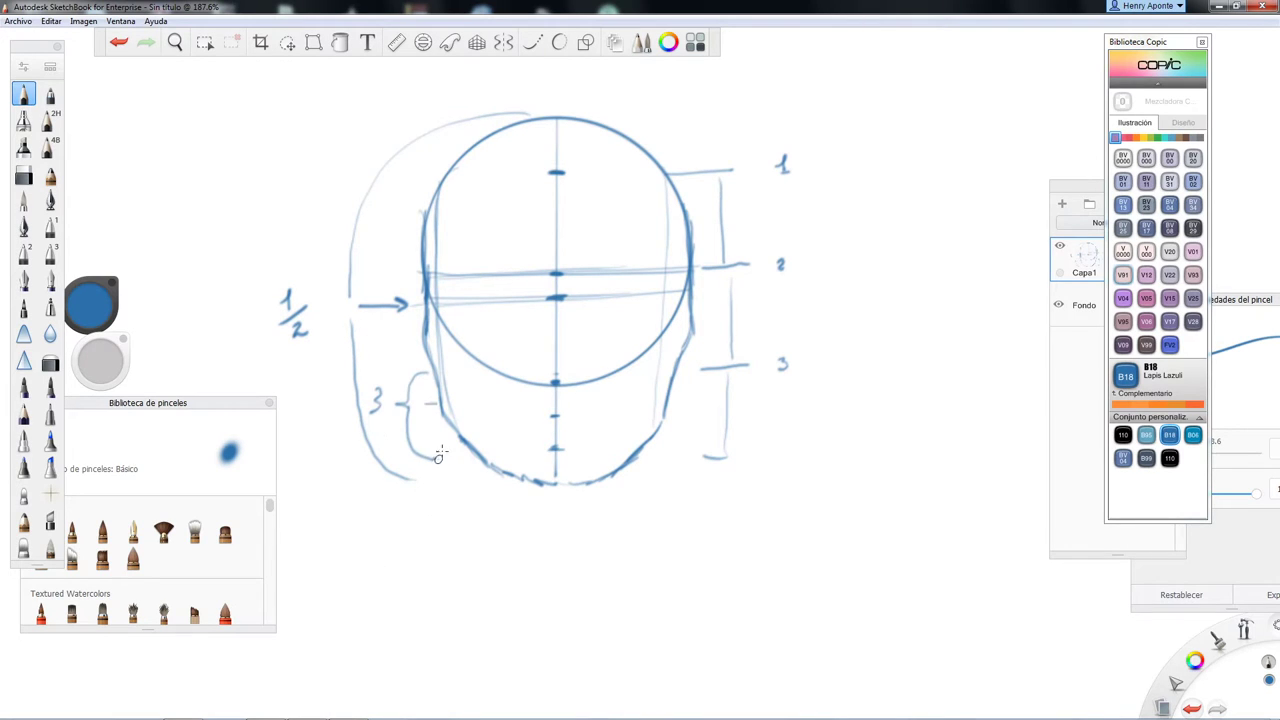
pyautogui.moveTo(428, 273); pyautogui.dragTo(683, 275)
pyautogui.moveTo(432, 299); pyautogui.dragTo(690, 296)
# Step: Lower the opacity of layer Capa1 and add a new layer above it
pyautogui.click(1080, 260)
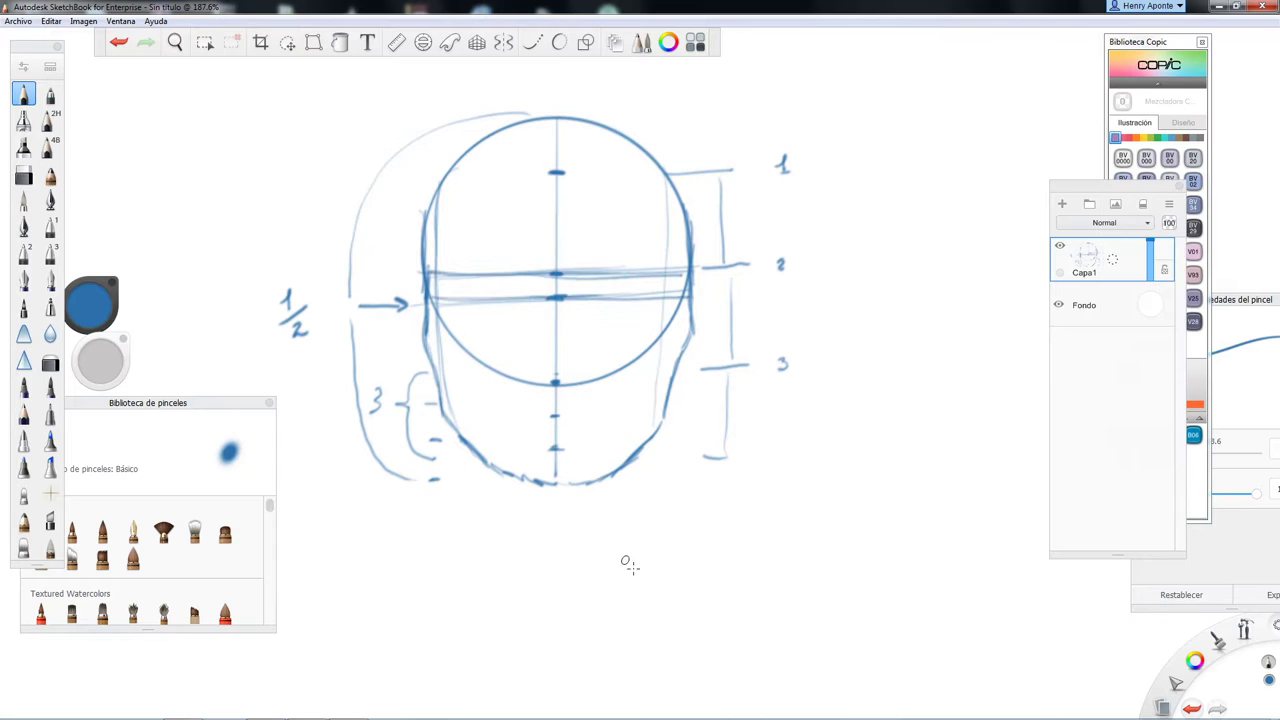
pyautogui.moveTo(1150, 243); pyautogui.dragTo(1150, 263)
pyautogui.click(1062, 204)
# Step: Outline the face sides, cheekbones and jaw on Capa2, and sketch the nose with vertical guides from the nostrils to the eye line
pyautogui.moveTo(440, 300); pyautogui.dragTo(490, 443)
pyautogui.moveTo(674, 298); pyautogui.dragTo(616, 470)
pyautogui.moveTo(440, 178)
pyautogui.mouseDown()
pyautogui.moveTo(424, 340)
pyautogui.moveTo(516, 478)
pyautogui.moveTo(654, 429)
pyautogui.mouseUp()
pyautogui.moveTo(690, 230)
pyautogui.mouseDown()
pyautogui.moveTo(692, 334)
pyautogui.moveTo(622, 458)
pyautogui.mouseUp()
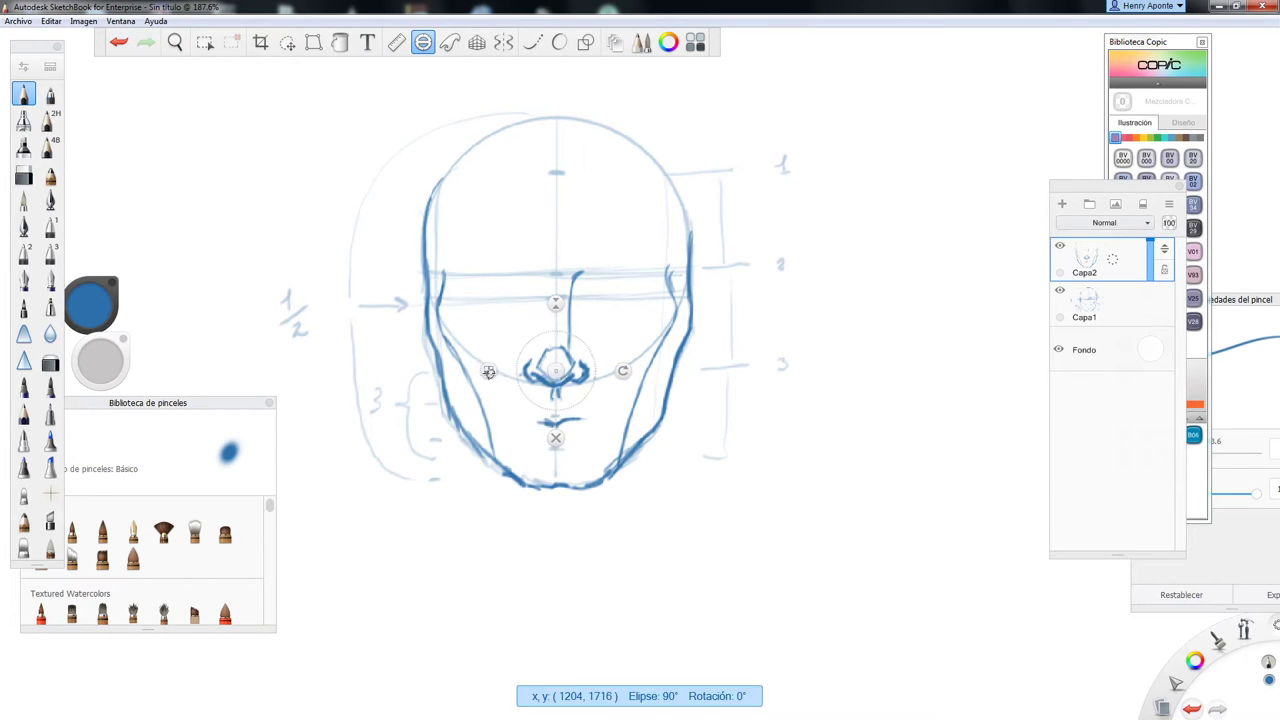
pyautogui.moveTo(586, 295); pyautogui.dragTo(587, 370)
pyautogui.moveTo(522, 296); pyautogui.dragTo(522, 368)
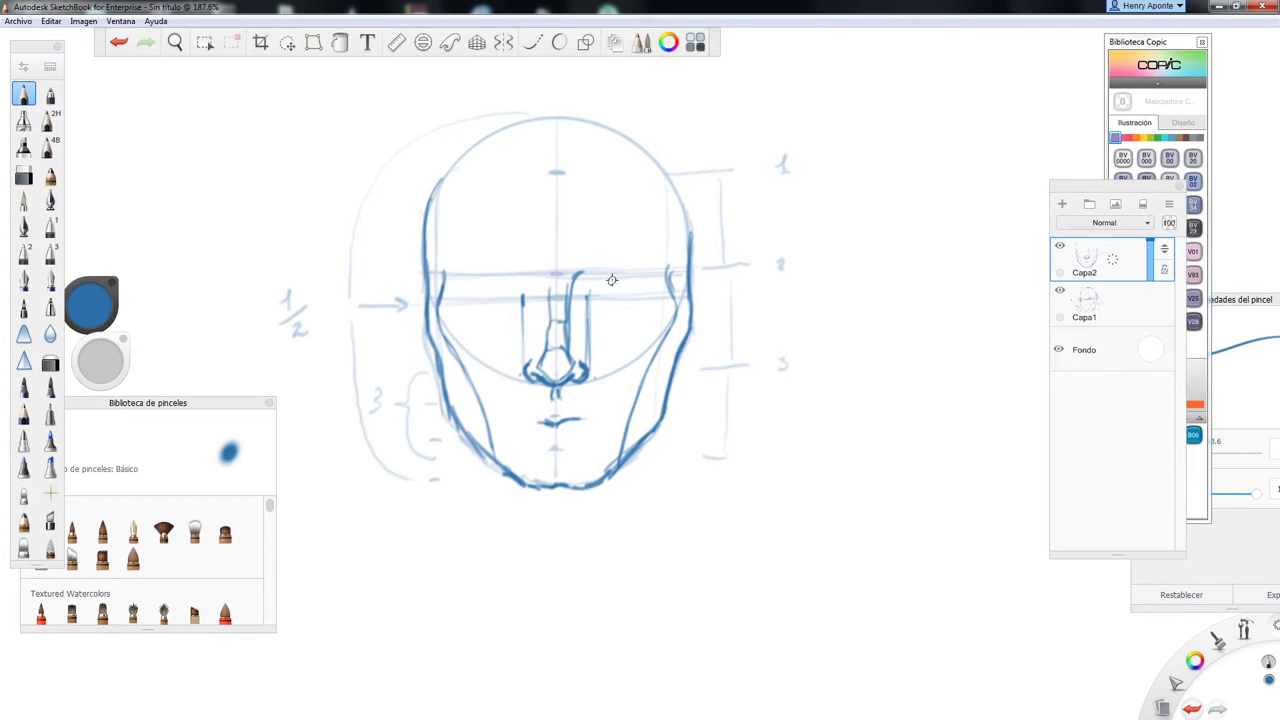
# Step: Sketch two almond-shaped eyes on the eye line and angular frowning eyebrows above them
pyautogui.click(650, 300)
pyautogui.click(461, 300)
pyautogui.moveTo(519, 298); pyautogui.dragTo(462, 300)
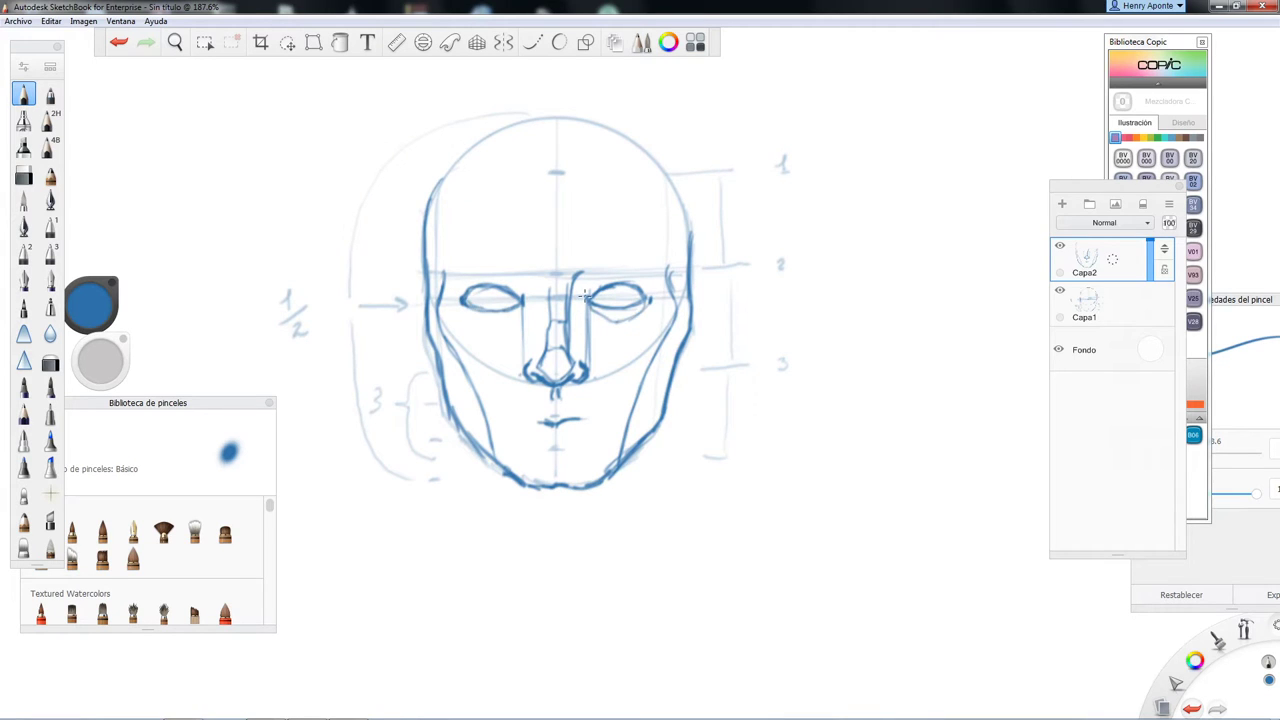
pyautogui.moveTo(620, 263); pyautogui.dragTo(655, 243)
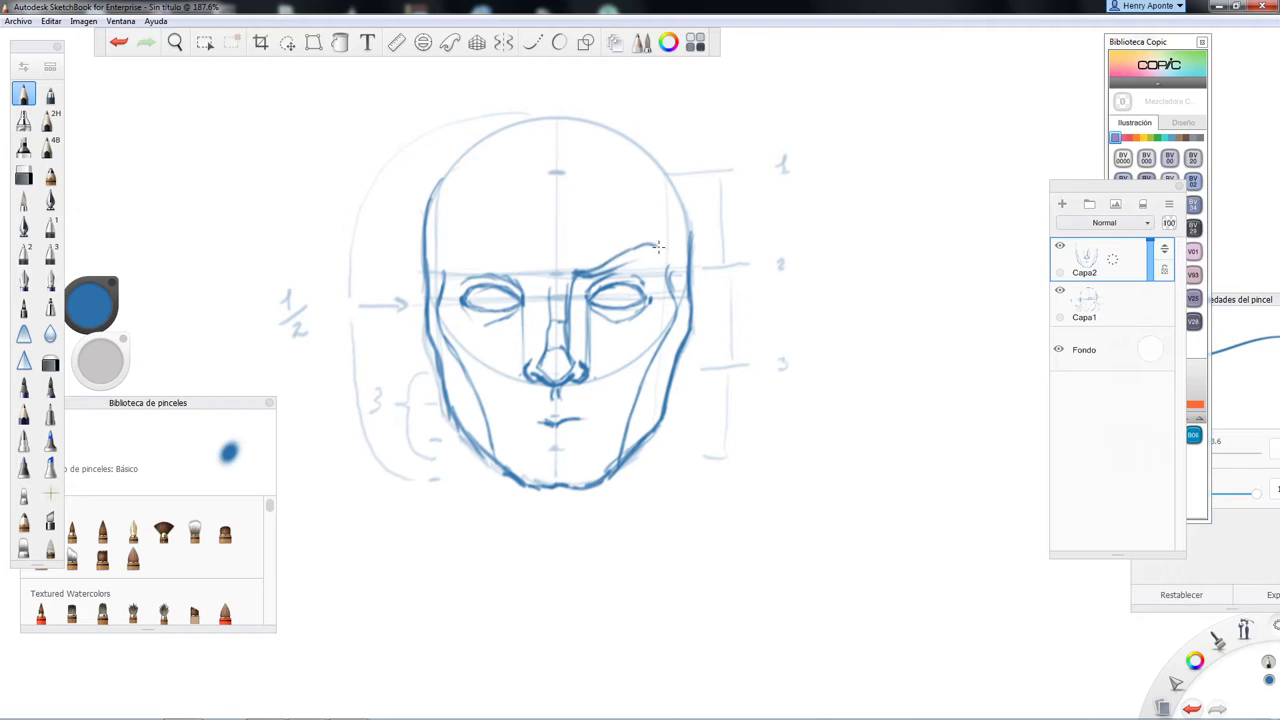
pyautogui.moveTo(545, 272)
pyautogui.mouseDown()
pyautogui.moveTo(461, 257)
pyautogui.moveTo(508, 253)
pyautogui.mouseUp()
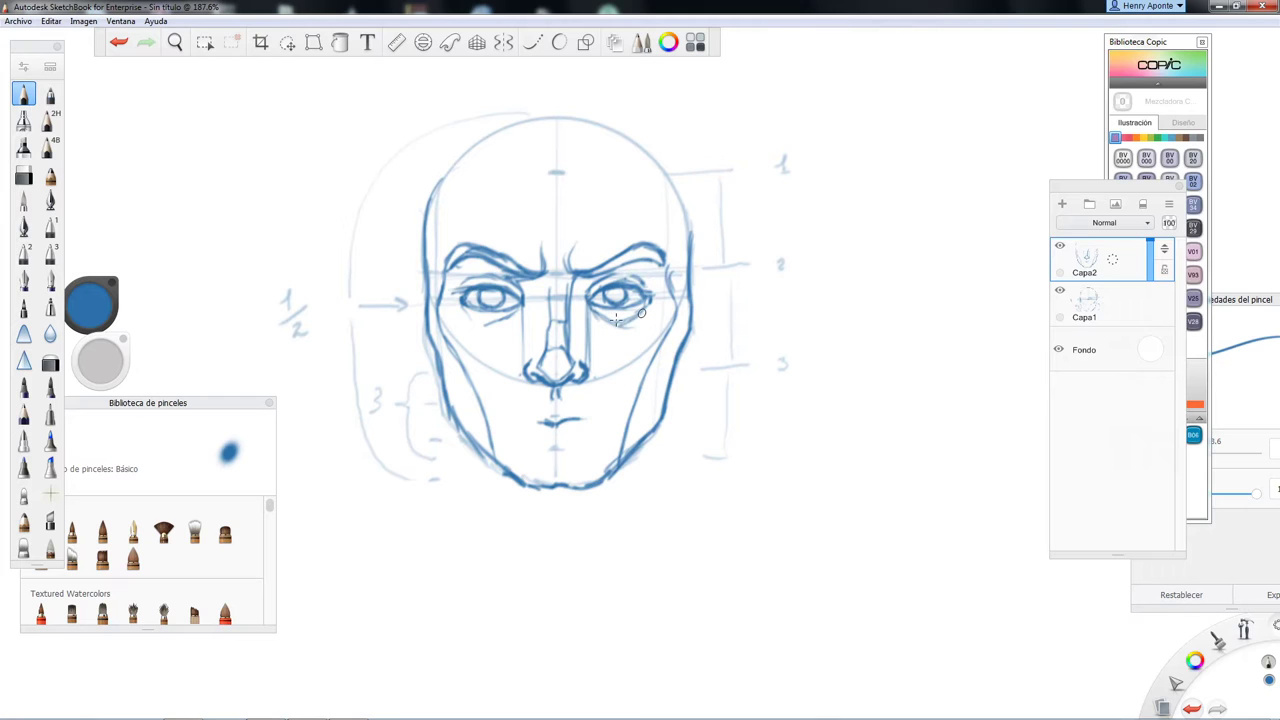
# Step: Use the ruler to draw vertical lines from both pupils down to the mouth level to set the mouth's width
pyautogui.click(397, 42)
pyautogui.moveTo(583, 296); pyautogui.dragTo(638, 317)
pyautogui.moveTo(613, 304)
pyautogui.mouseDown()
pyautogui.moveTo(613, 435)
pyautogui.moveTo(516, 328)
pyautogui.moveTo(490, 430)
pyautogui.mouseUp()
pyautogui.press('r')
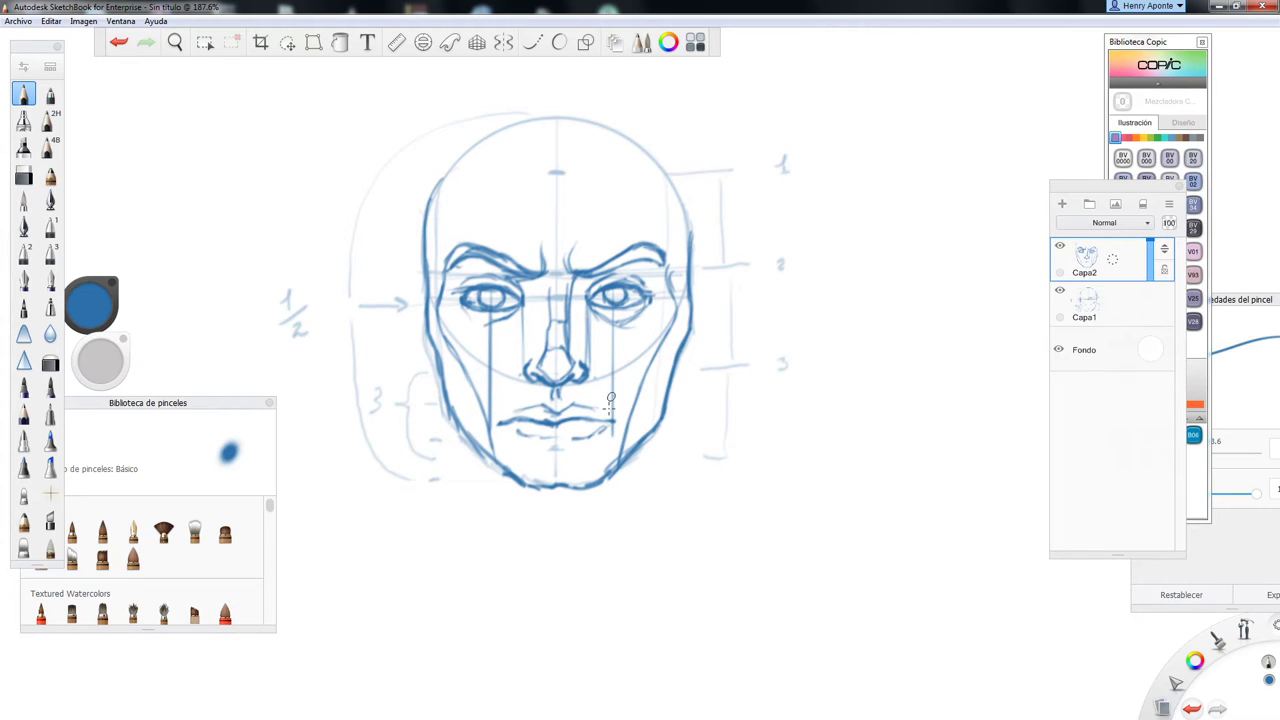
# Step: Sketch the skull's upper sides, and reinforce the chin and left cheek contours
pyautogui.moveTo(428, 278); pyautogui.dragTo(512, 113)
pyautogui.moveTo(690, 272); pyautogui.dragTo(622, 142)
pyautogui.moveTo(490, 460); pyautogui.dragTo(532, 488)
pyautogui.moveTo(440, 308); pyautogui.dragTo(488, 422)
# Step: Sketch both ears between the brow and nose-base levels, and add vertical temple lines on the forehead
pyautogui.moveTo(671, 372)
pyautogui.mouseDown()
pyautogui.moveTo(702, 266)
pyautogui.moveTo(684, 378)
pyautogui.mouseUp()
pyautogui.moveTo(405, 349); pyautogui.dragTo(438, 388)
pyautogui.moveTo(400, 284); pyautogui.dragTo(422, 320)
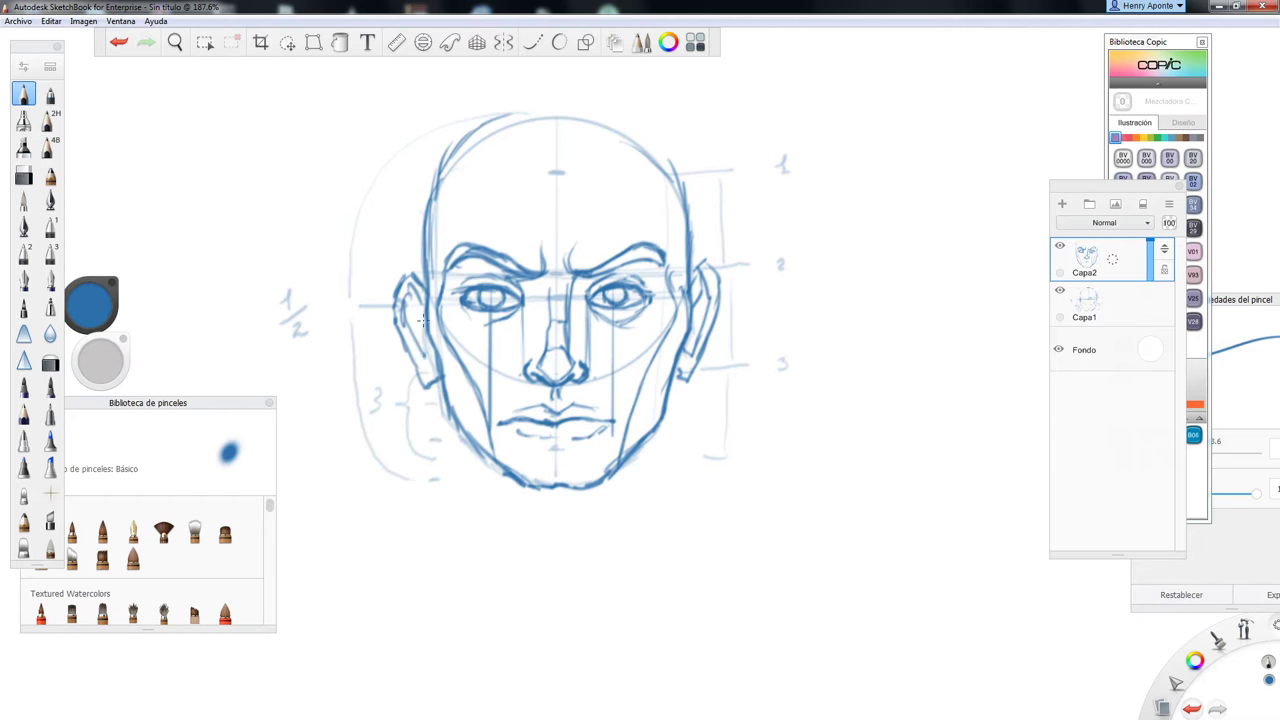
pyautogui.moveTo(450, 186); pyautogui.dragTo(451, 245)
pyautogui.moveTo(668, 186); pyautogui.dragTo(669, 270)
# Step: Add layer Capa3, lower the opacity of Capa2 and Capa1, and make the top layer active
pyautogui.click(1062, 204)
pyautogui.click(1088, 303)
pyautogui.moveTo(1150, 287); pyautogui.dragTo(1150, 306)
pyautogui.click(1088, 347)
pyautogui.moveTo(1150, 332); pyautogui.dragTo(1150, 355)
pyautogui.click(1088, 260)
# Step: Choose a brush from the brush library and set the colour to Copic 110 Special Black
pyautogui.click(1150, 42)
pyautogui.moveTo(269, 506); pyautogui.dragTo(270, 527)
pyautogui.click(41, 510)
pyautogui.click(1170, 458)
# Step: Ink the eyes in black over the blue sketch, including the eyelids, creases and lower-lid lines
pyautogui.press('space')
pyautogui.moveTo(610, 327)
pyautogui.mouseDown()
pyautogui.moveTo(733, 294)
pyautogui.moveTo(786, 298)
pyautogui.mouseUp()
pyautogui.hotkey('ctrl', 'z')
pyautogui.moveTo(676, 309)
pyautogui.mouseDown()
pyautogui.moveTo(779, 295)
pyautogui.moveTo(680, 310)
pyautogui.moveTo(738, 310)
pyautogui.moveTo(725, 267)
pyautogui.mouseUp()
pyautogui.moveTo(550, 304)
pyautogui.mouseDown()
pyautogui.moveTo(455, 300)
pyautogui.moveTo(526, 292)
pyautogui.mouseUp()
pyautogui.moveTo(446, 312)
pyautogui.mouseDown()
pyautogui.moveTo(541, 316)
pyautogui.moveTo(518, 270)
pyautogui.mouseUp()
pyautogui.moveTo(490, 264); pyautogui.dragTo(443, 294)
pyautogui.moveTo(558, 323); pyautogui.dragTo(528, 343)
pyautogui.moveTo(462, 297); pyautogui.dragTo(514, 287)
pyautogui.moveTo(453, 311)
pyautogui.mouseDown()
pyautogui.moveTo(541, 320)
pyautogui.moveTo(479, 300)
pyautogui.moveTo(495, 291)
pyautogui.mouseUp()
# Step: Ink the right eyebrow with its frown crease, and the start of the nose bridge beside it
pyautogui.moveTo(686, 263); pyautogui.dragTo(646, 322)
pyautogui.moveTo(645, 251); pyautogui.dragTo(656, 271)
pyautogui.moveTo(656, 270); pyautogui.dragTo(756, 221)
pyautogui.moveTo(728, 248)
pyautogui.mouseDown()
pyautogui.moveTo(800, 217)
pyautogui.moveTo(822, 242)
pyautogui.mouseUp()
pyautogui.moveTo(675, 284); pyautogui.dragTo(655, 322)
pyautogui.moveTo(795, 255); pyautogui.dragTo(804, 312)
# Step: Ink the base of the nose, the nostrils and the right edge of the nose bridge
pyautogui.moveTo(594, 460); pyautogui.dragTo(668, 458)
pyautogui.moveTo(663, 422); pyautogui.dragTo(672, 456)
pyautogui.moveTo(569, 422); pyautogui.dragTo(578, 460)
pyautogui.moveTo(582, 447); pyautogui.dragTo(618, 468)
pyautogui.moveTo(650, 414)
pyautogui.mouseDown()
pyautogui.moveTo(632, 466)
pyautogui.moveTo(648, 274)
pyautogui.moveTo(668, 300)
pyautogui.mouseUp()
# Step: Hatch the shadow in the right eye socket between the eyebrow, eye and nose bridge
pyautogui.moveTo(674, 273)
pyautogui.mouseDown()
pyautogui.moveTo(684, 291)
pyautogui.moveTo(698, 282)
pyautogui.mouseUp()
pyautogui.moveTo(746, 246); pyautogui.dragTo(740, 267)
pyautogui.moveTo(796, 240)
pyautogui.mouseDown()
pyautogui.moveTo(780, 270)
pyautogui.moveTo(826, 246)
pyautogui.mouseUp()
pyautogui.moveTo(684, 298)
pyautogui.mouseDown()
pyautogui.moveTo(728, 268)
pyautogui.moveTo(780, 262)
pyautogui.mouseUp()
pyautogui.moveTo(686, 346); pyautogui.dragTo(788, 310)
pyautogui.moveTo(646, 316); pyautogui.dragTo(680, 276)
# Step: Hatch the shadow along the right side of the nose and under the nose, and add accent lines near the left brow
pyautogui.moveTo(644, 334)
pyautogui.mouseDown()
pyautogui.moveTo(684, 306)
pyautogui.moveTo(686, 318)
pyautogui.mouseUp()
pyautogui.moveTo(648, 384); pyautogui.dragTo(698, 366)
pyautogui.moveTo(652, 422); pyautogui.dragTo(706, 406)
pyautogui.moveTo(646, 458)
pyautogui.mouseDown()
pyautogui.moveTo(668, 440)
pyautogui.moveTo(698, 508)
pyautogui.mouseUp()
pyautogui.moveTo(666, 464); pyautogui.dragTo(716, 432)
pyautogui.moveTo(652, 426); pyautogui.dragTo(702, 414)
pyautogui.moveTo(606, 470); pyautogui.dragTo(612, 490)
pyautogui.moveTo(520, 256); pyautogui.dragTo(546, 294)
# Step: Ink the head and jaw contour in black, and the mouth with hatching beneath the lower lip
pyautogui.moveTo(850, 113)
pyautogui.mouseDown()
pyautogui.moveTo(830, 440)
pyautogui.moveTo(690, 668)
pyautogui.moveTo(430, 538)
pyautogui.moveTo(412, 480)
pyautogui.mouseUp()
pyautogui.moveTo(405, 62)
pyautogui.mouseDown()
pyautogui.moveTo(380, 255)
pyautogui.moveTo(492, 578)
pyautogui.mouseUp()
pyautogui.moveTo(546, 532); pyautogui.dragTo(724, 531)
pyautogui.moveTo(580, 568); pyautogui.dragTo(672, 580)
# Step: Hatch the right cheek and jaw plane, and ink the right ear with hatched shading
pyautogui.moveTo(855, 365)
pyautogui.mouseDown()
pyautogui.moveTo(805, 535)
pyautogui.moveTo(794, 478)
pyautogui.moveTo(750, 598)
pyautogui.mouseUp()
pyautogui.moveTo(830, 368)
pyautogui.mouseDown()
pyautogui.moveTo(736, 616)
pyautogui.moveTo(718, 632)
pyautogui.mouseUp()
pyautogui.moveTo(822, 256); pyautogui.dragTo(838, 374)
pyautogui.moveTo(829, 103); pyautogui.dragTo(828, 250)
pyautogui.moveTo(845, 98); pyautogui.dragTo(858, 308)
pyautogui.moveTo(834, 150); pyautogui.dragTo(842, 392)
pyautogui.moveTo(858, 200); pyautogui.dragTo(856, 385)
pyautogui.moveTo(858, 268)
pyautogui.mouseDown()
pyautogui.moveTo(906, 400)
pyautogui.moveTo(848, 452)
pyautogui.moveTo(870, 400)
pyautogui.mouseUp()
pyautogui.moveTo(880, 298)
pyautogui.mouseDown()
pyautogui.moveTo(861, 427)
pyautogui.moveTo(904, 300)
pyautogui.moveTo(868, 263)
pyautogui.mouseUp()
# Step: Ink the left cheek and jaw line and the left ear
pyautogui.moveTo(399, 317); pyautogui.dragTo(495, 590)
pyautogui.moveTo(604, 258)
pyautogui.mouseDown()
pyautogui.moveTo(530, 272)
pyautogui.moveTo(425, 245)
pyautogui.mouseUp()
pyautogui.moveTo(386, 300)
pyautogui.mouseDown()
pyautogui.moveTo(340, 262)
pyautogui.moveTo(350, 420)
pyautogui.moveTo(402, 462)
pyautogui.mouseUp()
pyautogui.moveTo(345, 290)
pyautogui.mouseDown()
pyautogui.moveTo(375, 322)
pyautogui.moveTo(370, 420)
pyautogui.mouseUp()
# Step: Use the ellipse guide to ink the curved top of the skull and the inner arc beneath it
pyautogui.press('space')
pyautogui.moveTo(820, 480)
pyautogui.mouseDown()
pyautogui.moveTo(734, 374)
pyautogui.moveTo(708, 430)
pyautogui.mouseUp()
pyautogui.click(423, 42)
pyautogui.moveTo(491, 294)
pyautogui.mouseDown()
pyautogui.moveTo(628, 380)
pyautogui.moveTo(342, 382)
pyautogui.mouseUp()
pyautogui.moveTo(792, 190)
pyautogui.mouseDown()
pyautogui.moveTo(500, 157)
pyautogui.moveTo(482, 174)
pyautogui.mouseUp()
pyautogui.click(423, 42)
pyautogui.moveTo(442, 212)
pyautogui.mouseDown()
pyautogui.moveTo(671, 97)
pyautogui.moveTo(814, 232)
pyautogui.mouseUp()
pyautogui.moveTo(816, 236)
pyautogui.mouseDown()
pyautogui.moveTo(598, 105)
pyautogui.moveTo(428, 222)
pyautogui.mouseUp()
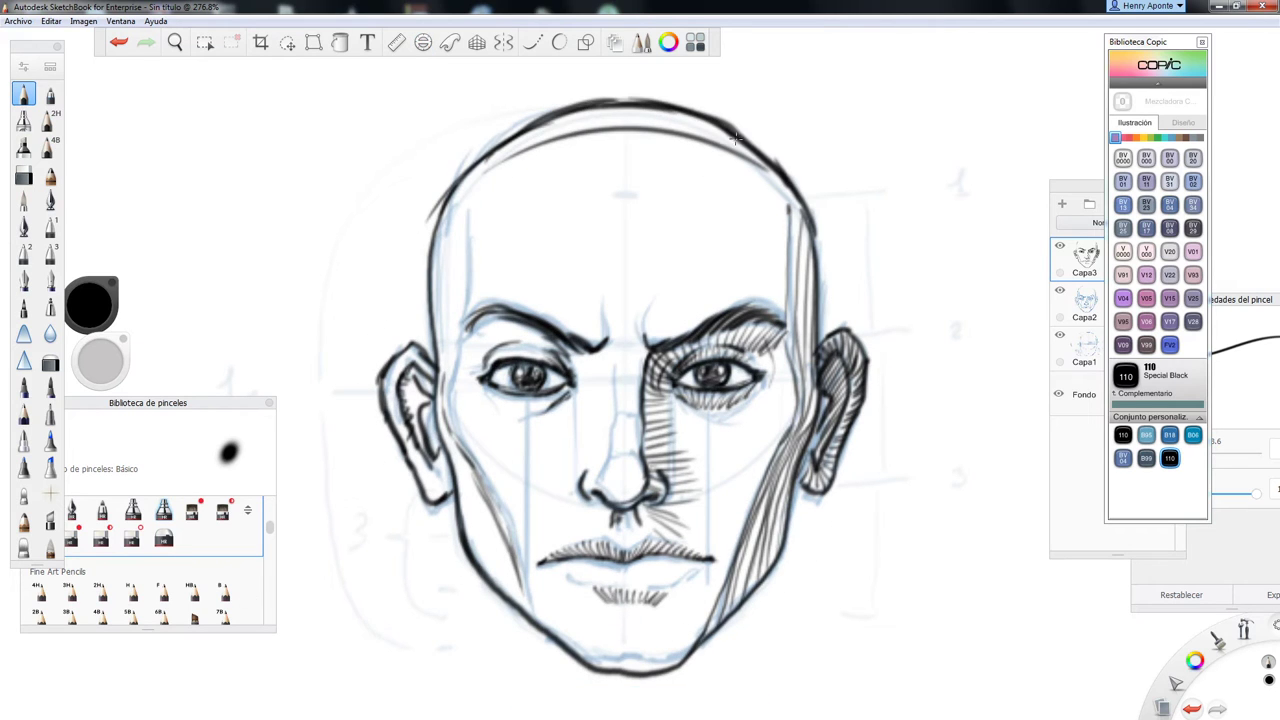
# Step: Hatch the right side of the forehead and temple, and the right cheek beside the nose
pyautogui.moveTo(714, 116); pyautogui.dragTo(800, 238)
pyautogui.moveTo(758, 163); pyautogui.dragTo(757, 302)
pyautogui.moveTo(786, 208); pyautogui.dragTo(768, 308)
pyautogui.moveTo(793, 215); pyautogui.dragTo(782, 308)
pyautogui.moveTo(673, 410); pyautogui.dragTo(691, 482)
pyautogui.moveTo(697, 424)
pyautogui.mouseDown()
pyautogui.moveTo(700, 487)
pyautogui.moveTo(780, 420)
pyautogui.mouseUp()
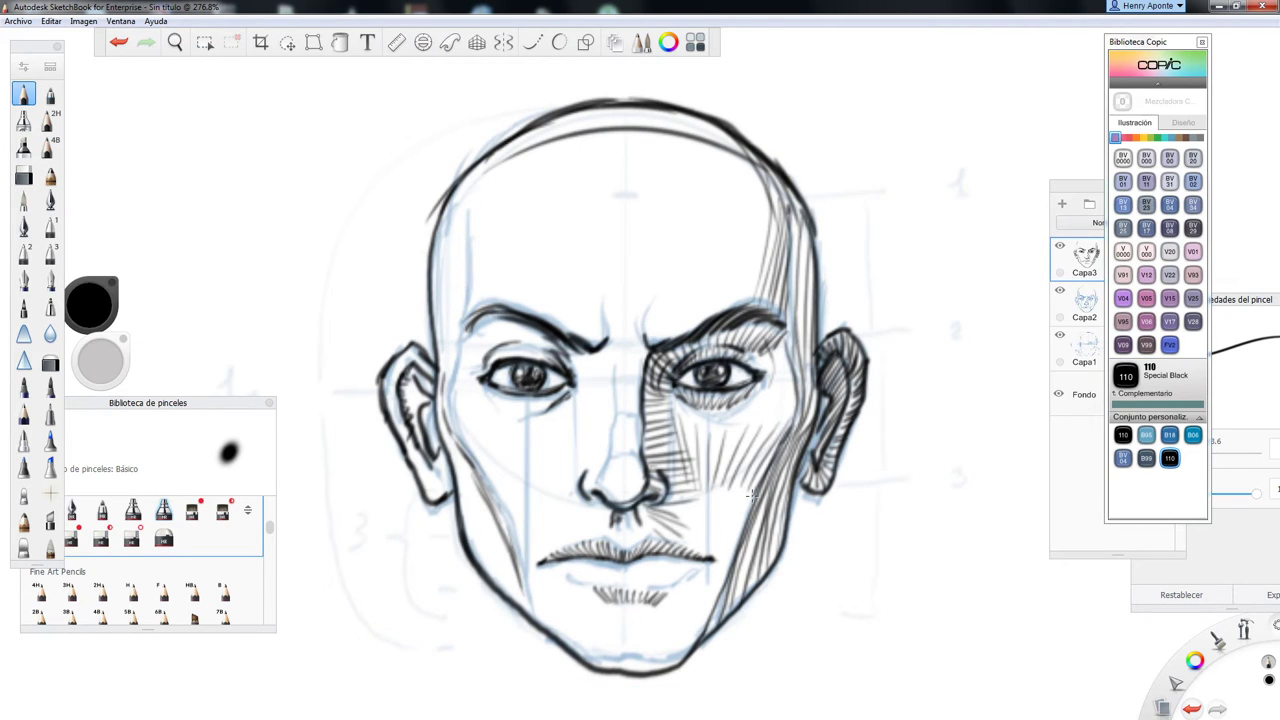
# Step: Hatch the shadow around the right corner of the mouth, the lower lip and the right side of the chin
pyautogui.moveTo(650, 545); pyautogui.dragTo(690, 505)
pyautogui.moveTo(680, 560); pyautogui.dragTo(725, 505)
pyautogui.moveTo(650, 588); pyautogui.dragTo(724, 554)
pyautogui.moveTo(652, 620); pyautogui.dragTo(720, 560)
pyautogui.moveTo(652, 680)
pyautogui.mouseDown()
pyautogui.moveTo(698, 600)
pyautogui.moveTo(666, 610)
pyautogui.mouseUp()
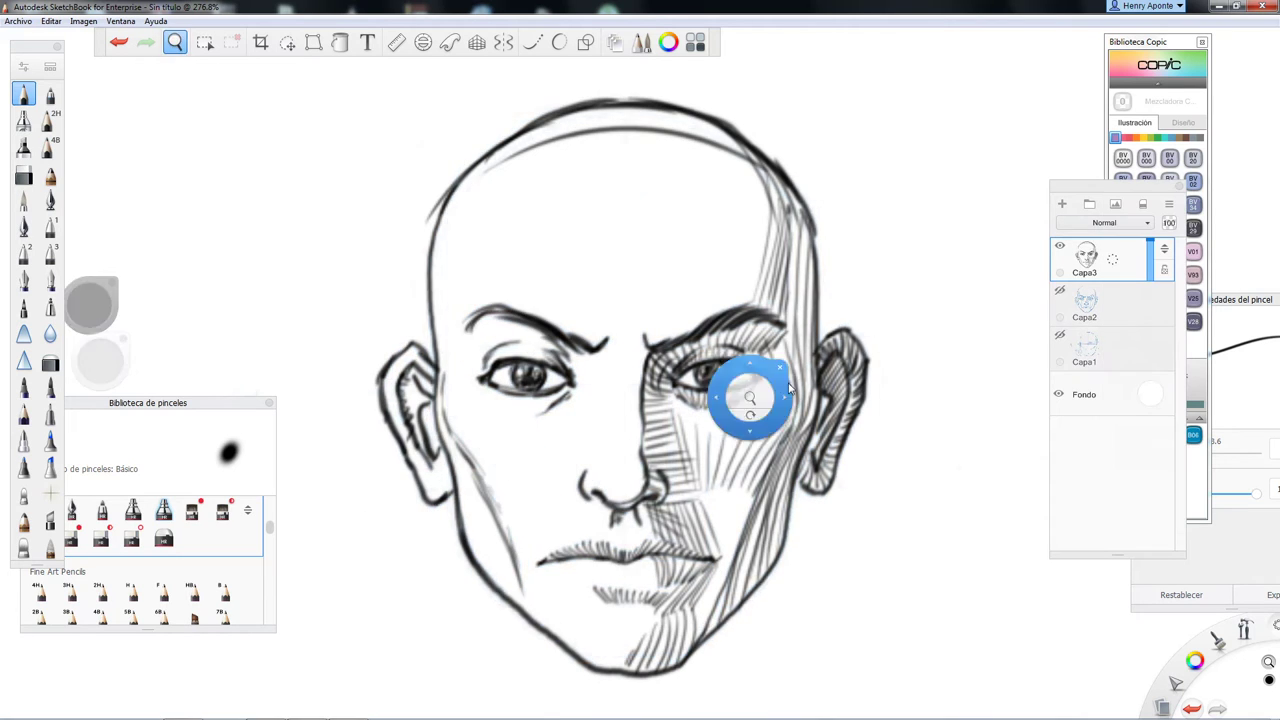
# Step: Draw the two sides of the neck descending from the jaw
pyautogui.moveTo(789, 388); pyautogui.dragTo(578, 317)
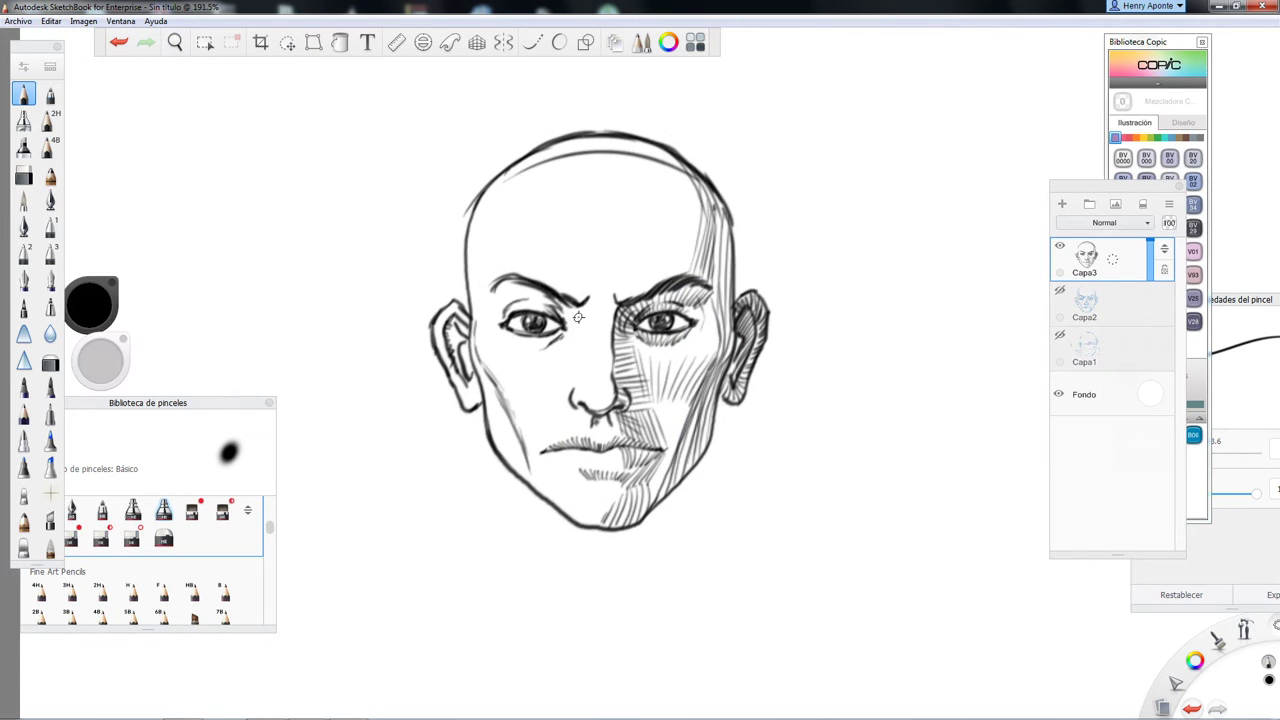
pyautogui.moveTo(506, 472); pyautogui.dragTo(513, 580)
pyautogui.moveTo(706, 468); pyautogui.dragTo(698, 592)
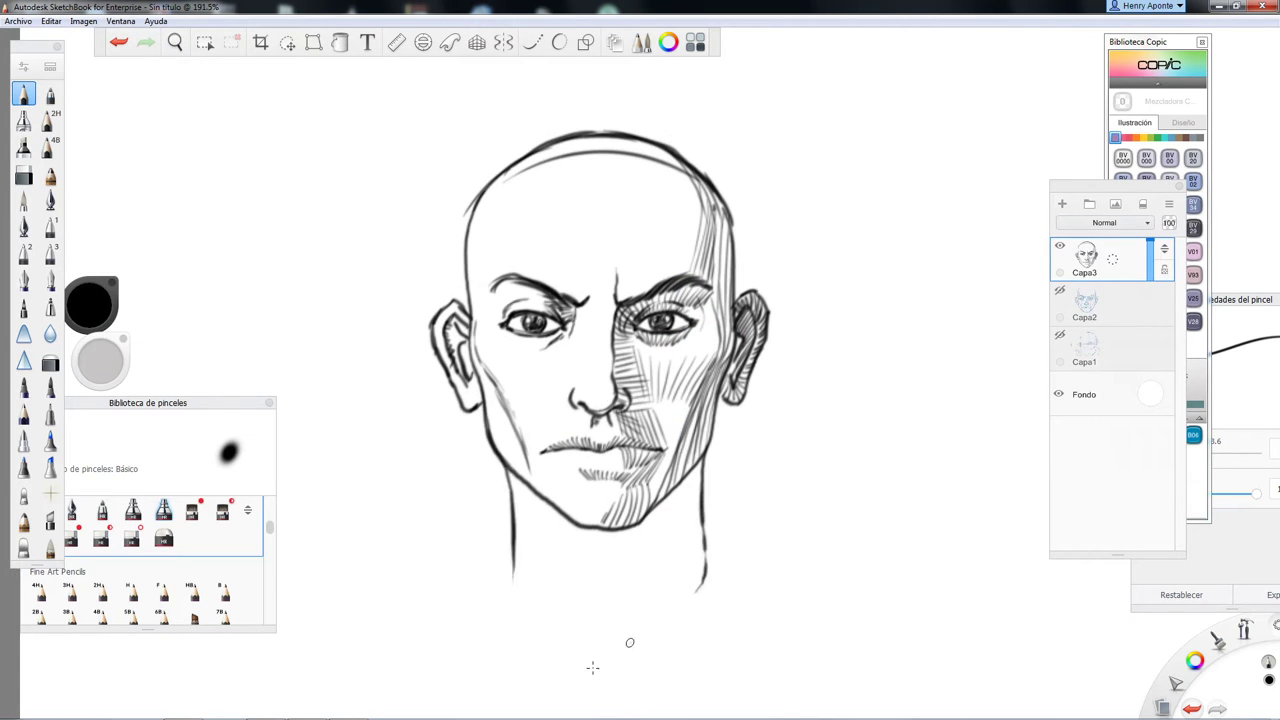
# Step: Sketch light wrinkle lines across the forehead, and add lines on the right side of the neck
pyautogui.moveTo(629, 231); pyautogui.dragTo(676, 244)
pyautogui.moveTo(538, 243); pyautogui.dragTo(567, 241)
pyautogui.moveTo(585, 203); pyautogui.dragTo(677, 216)
pyautogui.moveTo(554, 192); pyautogui.dragTo(634, 184)
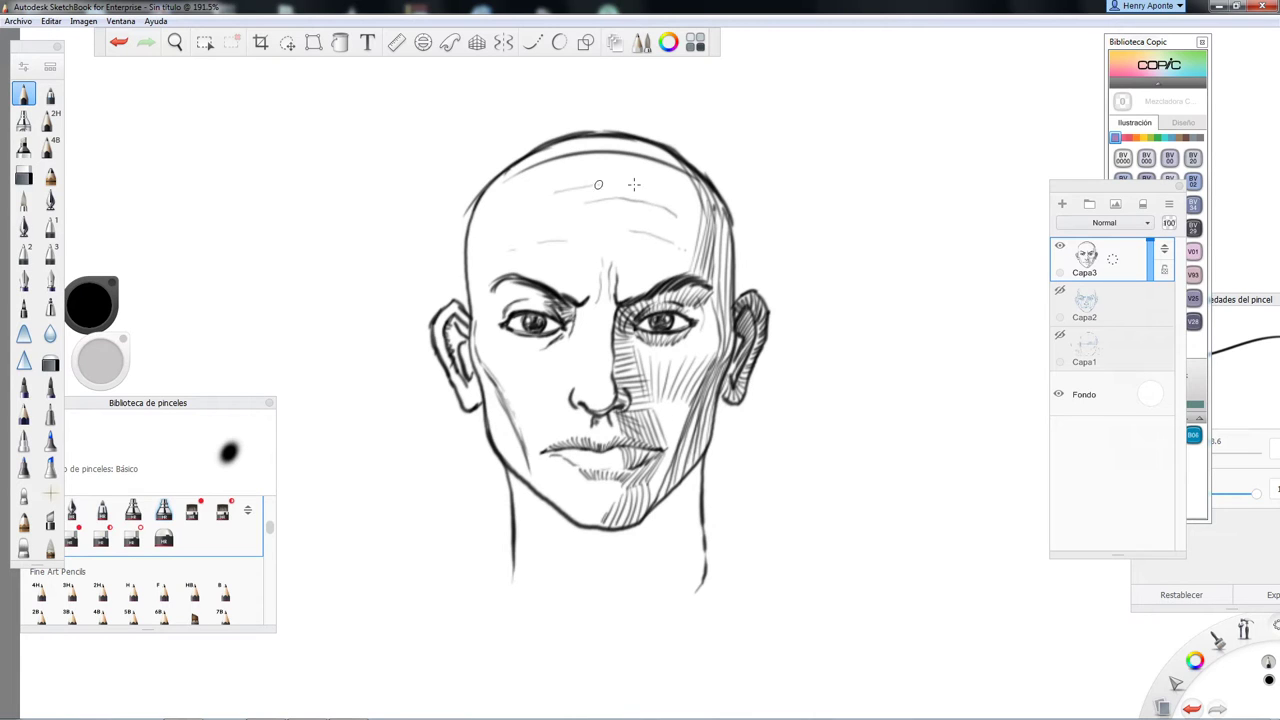
pyautogui.moveTo(652, 506)
pyautogui.mouseDown()
pyautogui.moveTo(592, 592)
pyautogui.moveTo(612, 586)
pyautogui.mouseUp()
pyautogui.moveTo(704, 462)
pyautogui.mouseDown()
pyautogui.moveTo(636, 576)
pyautogui.moveTo(694, 578)
pyautogui.mouseUp()
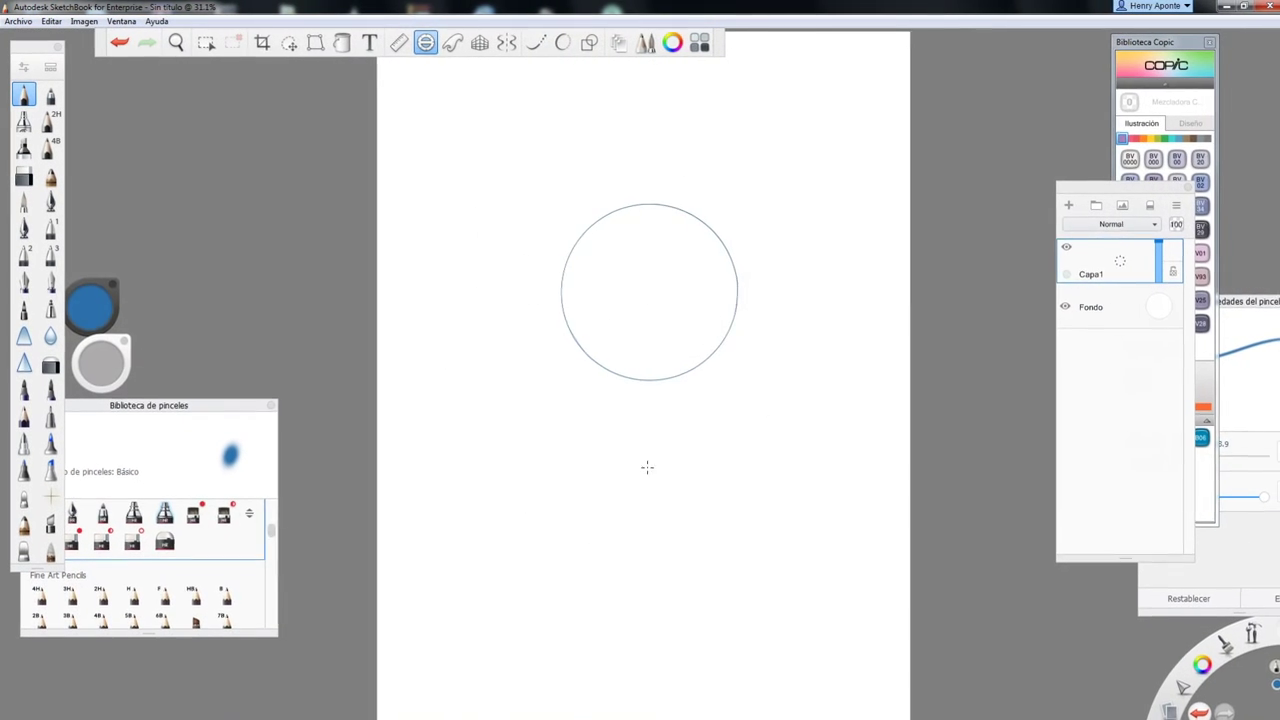
# Step: Draw a vertical centre guide through the circle with the straight ruler
pyautogui.press('space')
pyautogui.moveTo(686, 334); pyautogui.dragTo(648, 322)
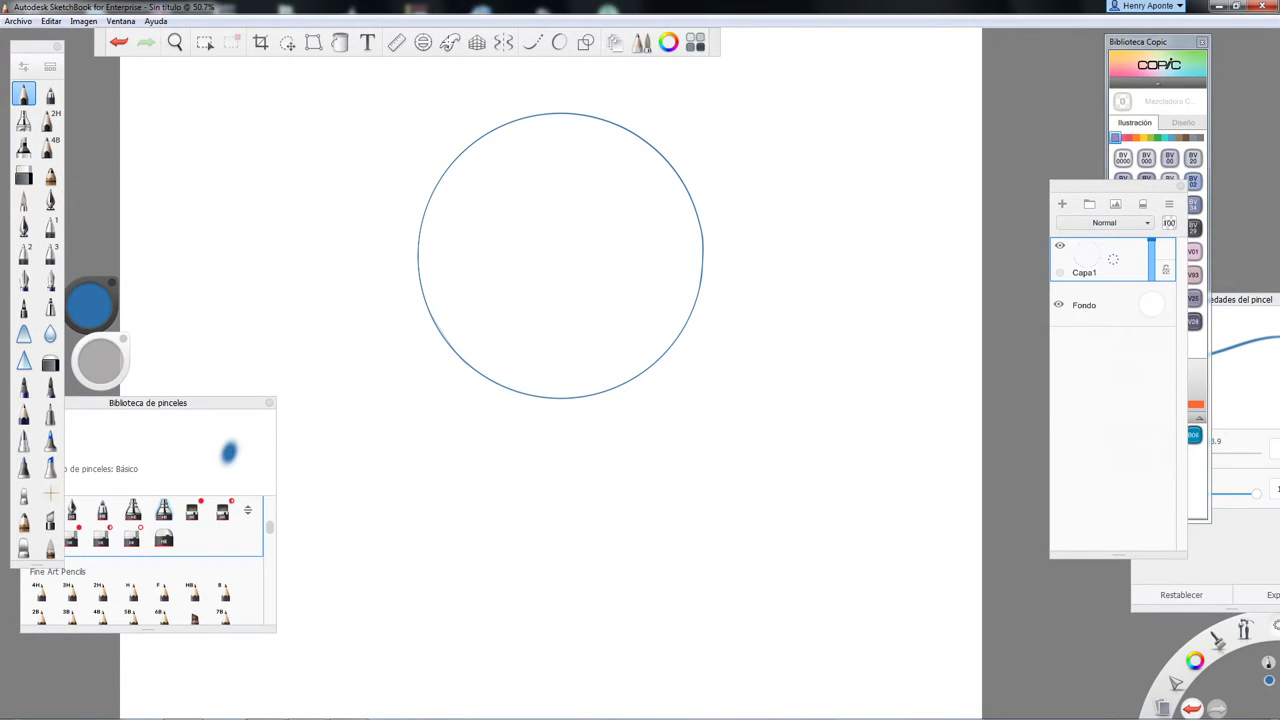
pyautogui.click(397, 42)
pyautogui.moveTo(625, 442)
pyautogui.mouseDown()
pyautogui.moveTo(649, 143)
pyautogui.moveTo(695, 136)
pyautogui.mouseUp()
pyautogui.moveTo(828, 138)
pyautogui.mouseDown()
pyautogui.moveTo(606, 489)
pyautogui.moveTo(563, 509)
pyautogui.moveTo(566, 130)
pyautogui.mouseUp()
pyautogui.click(397, 42)
# Step: Sketch both sides of the face descending from the circle and converging through the jaw to the chin
pyautogui.moveTo(443, 406); pyautogui.dragTo(526, 510)
pyautogui.moveTo(609, 503); pyautogui.dragTo(686, 436)
pyautogui.moveTo(704, 240); pyautogui.dragTo(682, 369)
pyautogui.moveTo(446, 432); pyautogui.dragTo(532, 511)
pyautogui.moveTo(422, 242)
pyautogui.mouseDown()
pyautogui.moveTo(435, 416)
pyautogui.moveTo(464, 472)
pyautogui.mouseUp()
pyautogui.moveTo(686, 242); pyautogui.dragTo(667, 396)
pyautogui.moveTo(679, 196); pyautogui.dragTo(664, 452)
# Step: Extend the centre guide to the chin and draw a straight horizontal eye line across the lower part of the circle
pyautogui.click(397, 42)
pyautogui.moveTo(589, 477); pyautogui.dragTo(588, 512)
pyautogui.moveTo(563, 103)
pyautogui.mouseDown()
pyautogui.moveTo(561, 520)
pyautogui.moveTo(767, 525)
pyautogui.mouseUp()
pyautogui.moveTo(651, 553); pyautogui.dragTo(539, 353)
pyautogui.moveTo(395, 324); pyautogui.dragTo(742, 324)
# Step: Sketch the horizontal eyebrow guide just above the eye line, spanning the full face width
pyautogui.press('r')
pyautogui.moveTo(621, 291); pyautogui.dragTo(686, 288)
pyautogui.moveTo(418, 298); pyautogui.dragTo(686, 296)
pyautogui.moveTo(403, 296); pyautogui.dragTo(661, 291)
# Step: Mark the nose base on the centre guide and sketch a horizontal guide through it just below the circle
pyautogui.click(397, 42)
pyautogui.moveTo(451, 349); pyautogui.dragTo(551, 317)
pyautogui.moveTo(615, 349); pyautogui.dragTo(587, 522)
pyautogui.click(618, 409)
pyautogui.moveTo(440, 414)
pyautogui.mouseDown()
pyautogui.moveTo(696, 407)
pyautogui.moveTo(666, 410)
pyautogui.mouseUp()
# Step: Sketch the hairline guide across the upper circle and mark the facial divisions along the centre guide
pyautogui.click(423, 42)
pyautogui.moveTo(453, 349)
pyautogui.mouseDown()
pyautogui.moveTo(567, 350)
pyautogui.moveTo(476, 351)
pyautogui.mouseUp()
pyautogui.moveTo(564, 350); pyautogui.dragTo(562, 238)
pyautogui.moveTo(554, 178); pyautogui.dragTo(574, 178)
pyautogui.click(563, 326)
pyautogui.moveTo(447, 187); pyautogui.dragTo(710, 184)
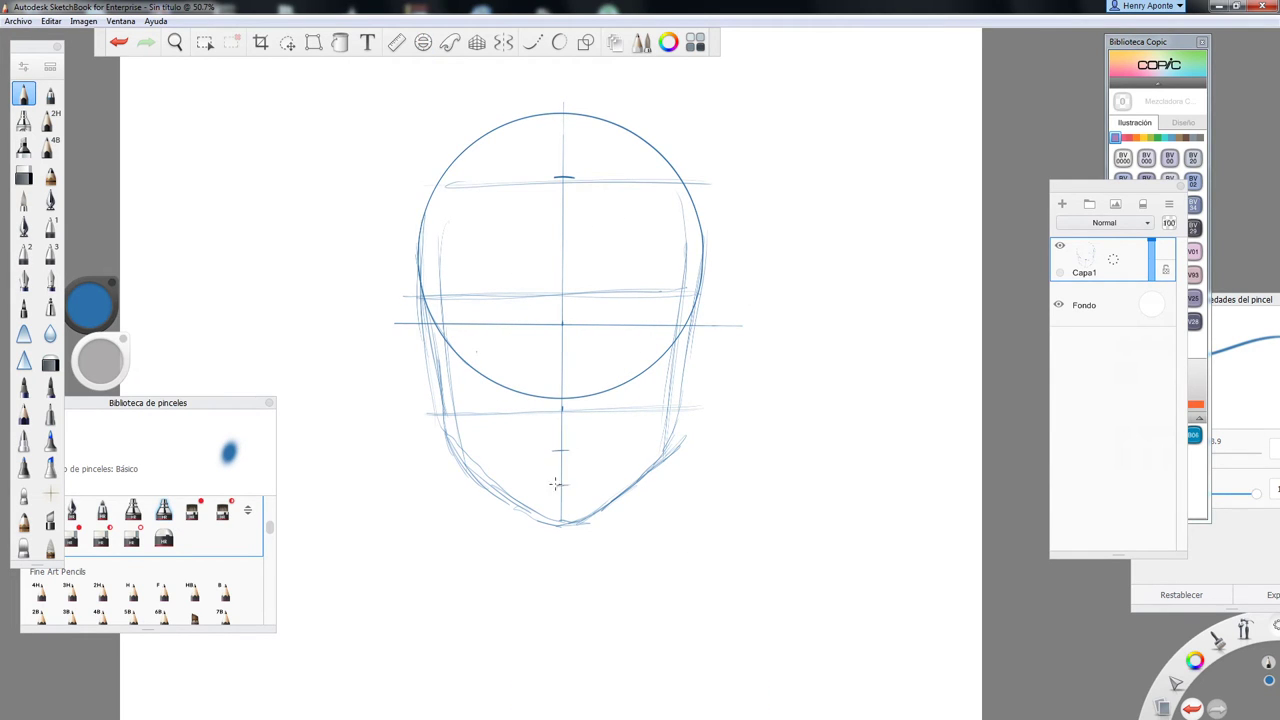
pyautogui.moveTo(558, 181); pyautogui.dragTo(575, 180)
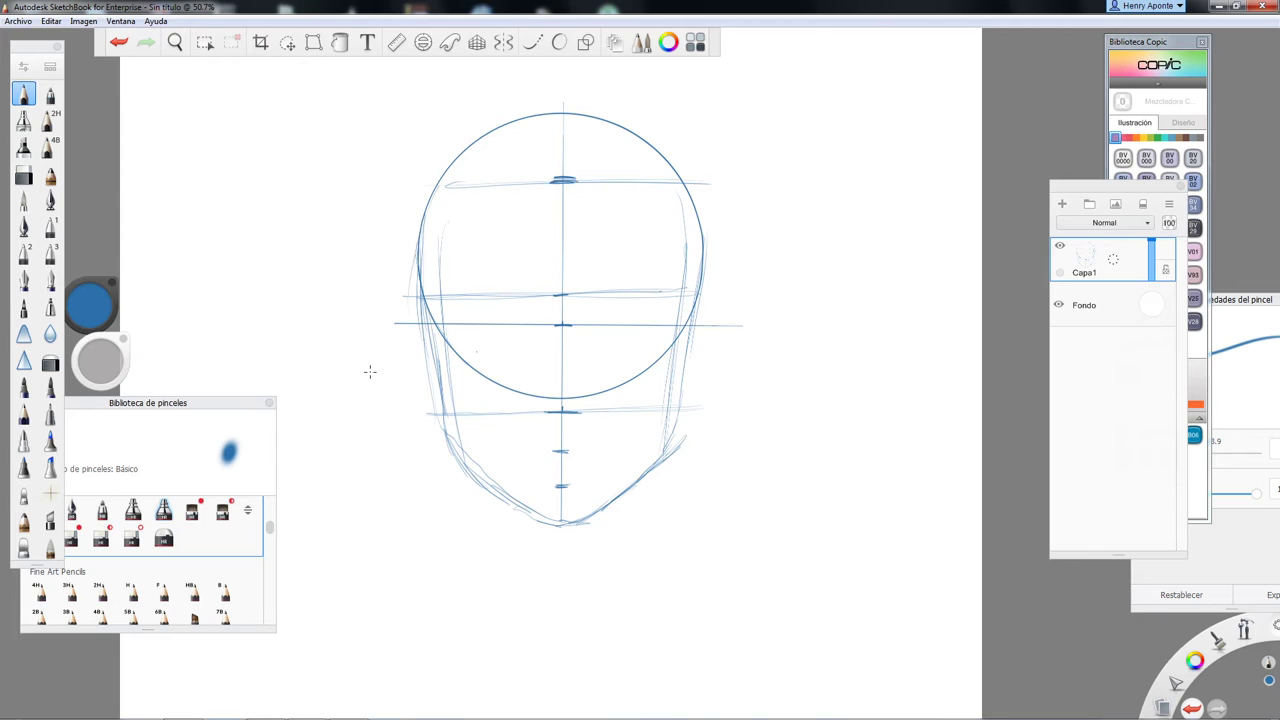
# Step: Reinforce the temples, cheeks and jaw on both sides of the face with the 4B pencil
pyautogui.click(50, 147)
pyautogui.moveTo(438, 186); pyautogui.dragTo(418, 304)
pyautogui.moveTo(417, 224); pyautogui.dragTo(420, 326)
pyautogui.moveTo(414, 250); pyautogui.dragTo(454, 406)
pyautogui.moveTo(418, 282); pyautogui.dragTo(444, 398)
pyautogui.moveTo(425, 338); pyautogui.dragTo(490, 488)
pyautogui.moveTo(698, 308); pyautogui.dragTo(638, 480)
pyautogui.moveTo(410, 278)
pyautogui.mouseDown()
pyautogui.moveTo(442, 425)
pyautogui.moveTo(566, 526)
pyautogui.moveTo(690, 396)
pyautogui.mouseUp()
pyautogui.moveTo(438, 424); pyautogui.dragTo(447, 465)
# Step: Add a new layer and lower the opacity of the construction layer Capa1 to 33
pyautogui.click(1062, 204)
pyautogui.click(1085, 304)
pyautogui.moveTo(1151, 286); pyautogui.dragTo(1151, 311)
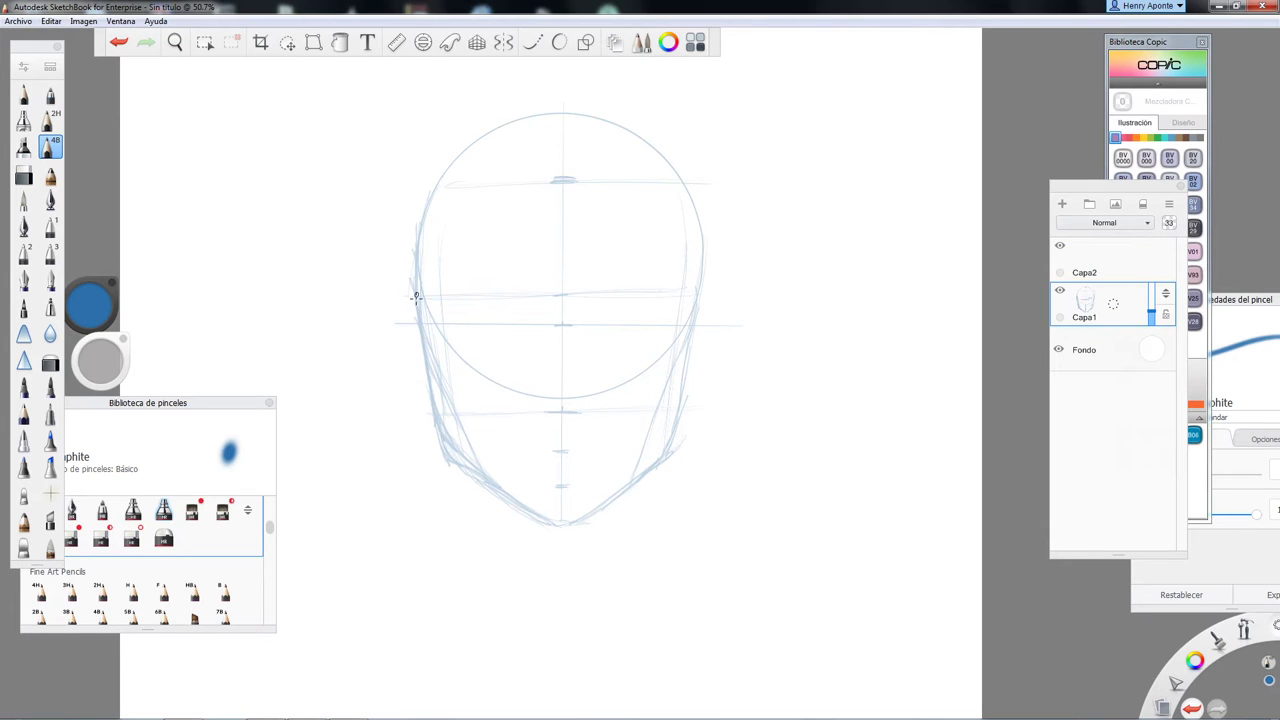
# Step: Outline the face sides, jaw, chin and inner cheek lines on layer Capa2 with the artistic pencil
pyautogui.click(50, 174)
pyautogui.click(1100, 262)
pyautogui.moveTo(414, 282); pyautogui.dragTo(455, 460)
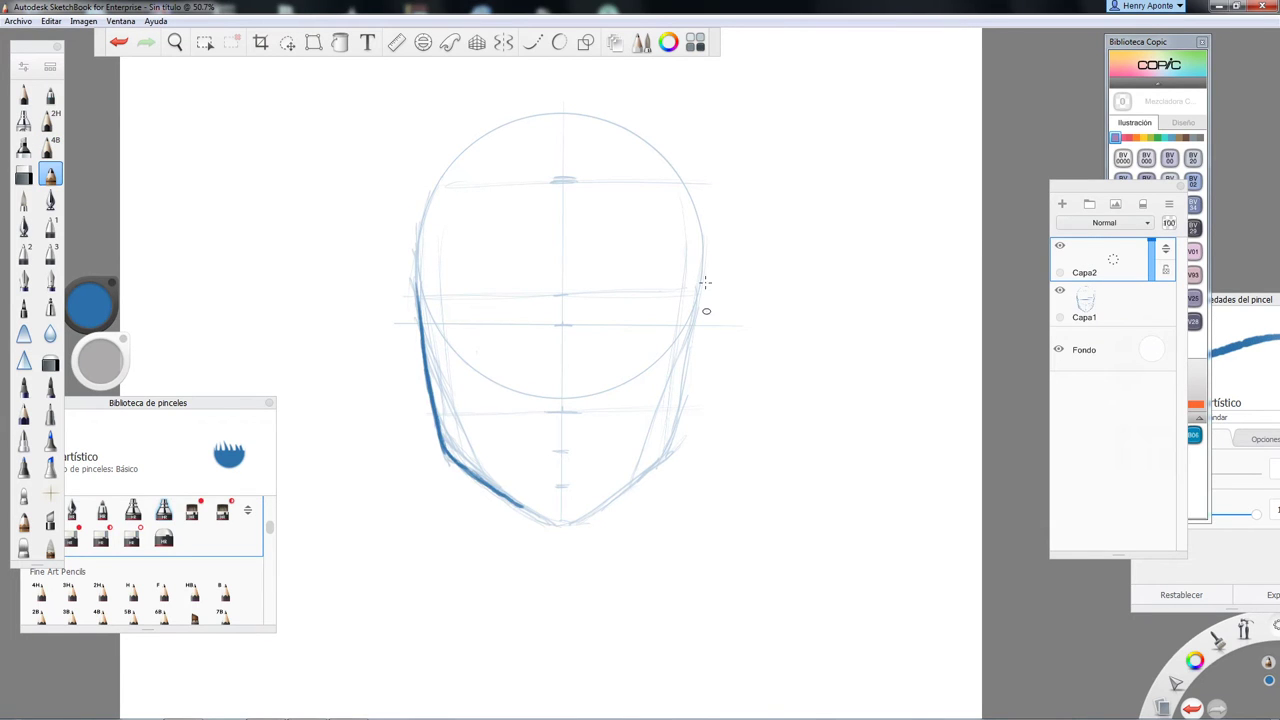
pyautogui.moveTo(705, 283); pyautogui.dragTo(665, 452)
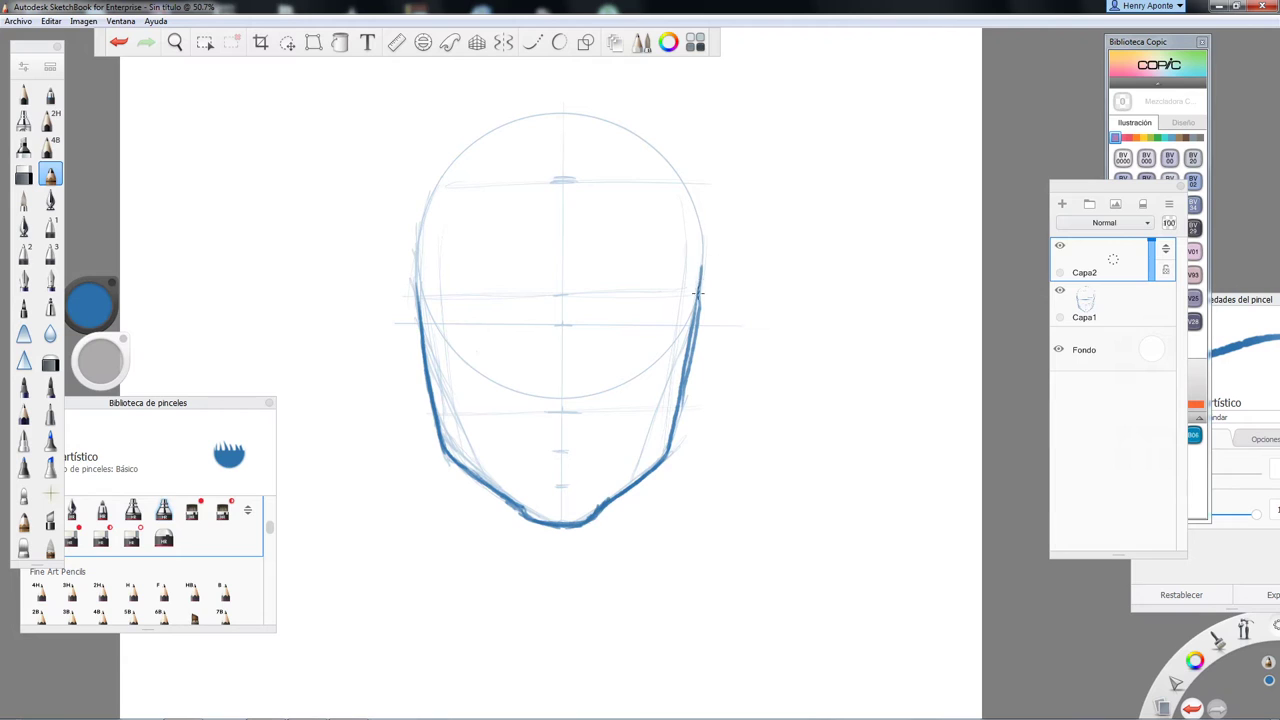
pyautogui.moveTo(698, 264)
pyautogui.mouseDown()
pyautogui.moveTo(682, 362)
pyautogui.moveTo(650, 428)
pyautogui.mouseUp()
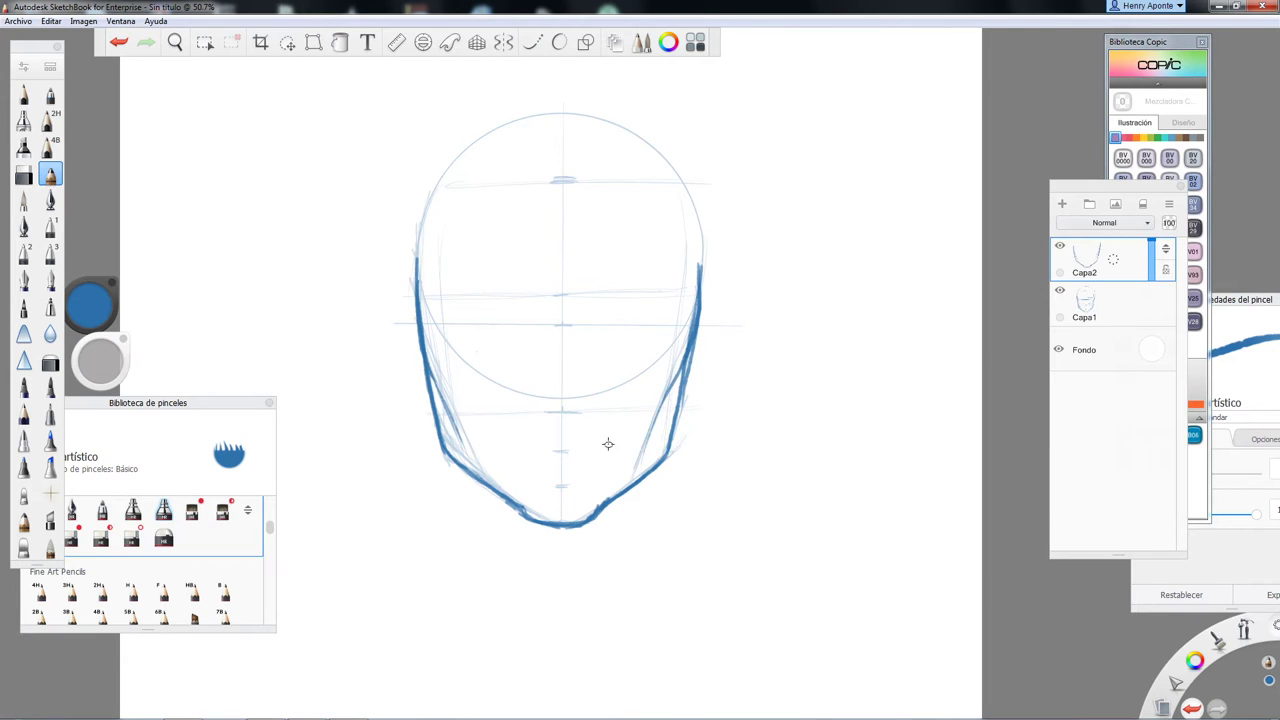
# Step: Mark short divisions along the eye line to split the face width into five eye widths
pyautogui.click(423, 42)
pyautogui.moveTo(564, 238); pyautogui.dragTo(564, 325)
pyautogui.moveTo(478, 325); pyautogui.dragTo(503, 325)
pyautogui.click(598, 326)
pyautogui.moveTo(564, 325)
pyautogui.mouseDown()
pyautogui.moveTo(695, 325)
pyautogui.moveTo(561, 325)
pyautogui.mouseUp()
pyautogui.click(661, 327)
pyautogui.hotkey('ctrl', 'z')
pyautogui.hotkey('ctrl', 'z')
pyautogui.hotkey('ctrl', 'z')
pyautogui.moveTo(500, 325); pyautogui.dragTo(420, 322)
pyautogui.click(534, 325)
pyautogui.click(588, 325)
# Step: Mark the nose width on both sides of the centre guide at the nose-base guide
pyautogui.click(423, 42)
pyautogui.moveTo(562, 325); pyautogui.dragTo(534, 414)
pyautogui.click(588, 411)
pyautogui.click(423, 42)
# Step: Draw the nose with its two wings, curved base and nostril lines on the nose-base guide
pyautogui.press('space')
pyautogui.moveTo(540, 514); pyautogui.dragTo(556, 400)
pyautogui.moveTo(480, 276); pyautogui.dragTo(473, 320)
pyautogui.moveTo(621, 270); pyautogui.dragTo(638, 318)
pyautogui.moveTo(493, 240); pyautogui.dragTo(466, 294)
pyautogui.moveTo(480, 314)
pyautogui.mouseDown()
pyautogui.moveTo(583, 292)
pyautogui.moveTo(638, 319)
pyautogui.mouseUp()
pyautogui.moveTo(636, 322)
pyautogui.mouseDown()
pyautogui.moveTo(495, 325)
pyautogui.moveTo(632, 322)
pyautogui.mouseUp()
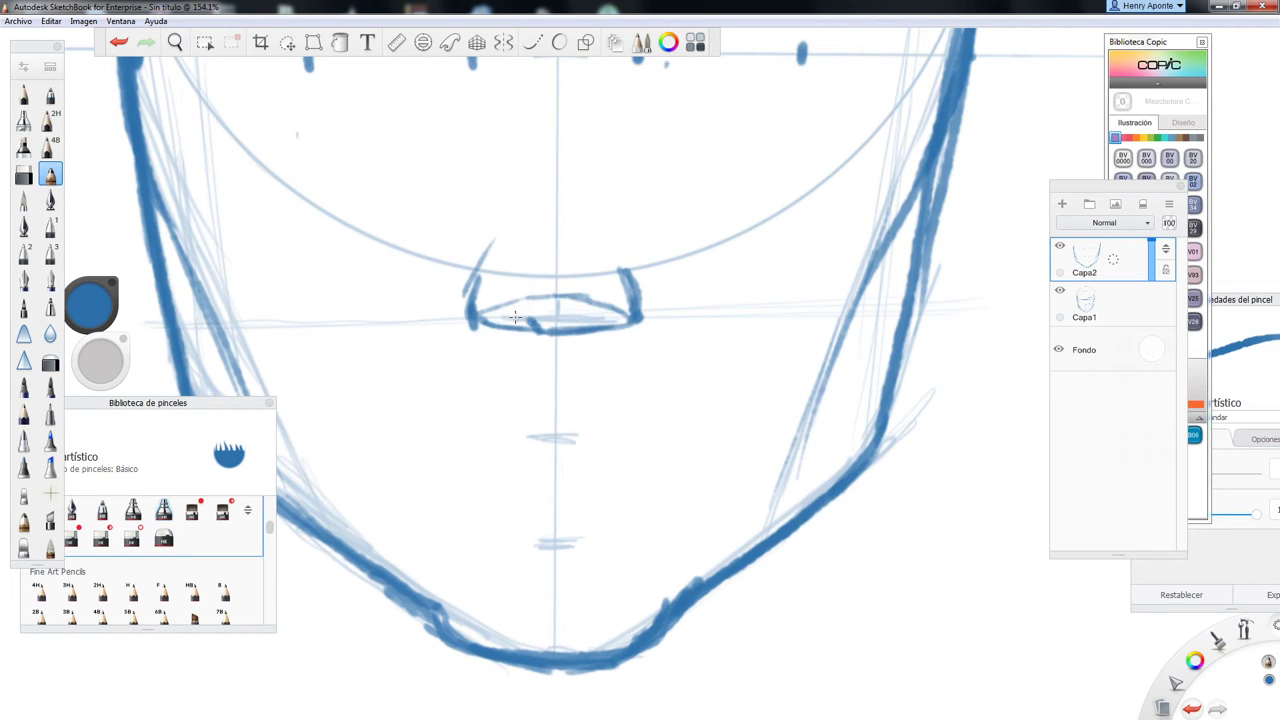
pyautogui.moveTo(506, 224); pyautogui.dragTo(482, 314)
pyautogui.moveTo(502, 306)
pyautogui.mouseDown()
pyautogui.moveTo(594, 289)
pyautogui.moveTo(600, 206)
pyautogui.moveTo(600, 279)
pyautogui.mouseUp()
# Step: Sketch the inner part of the right eyebrow along the eyebrow guide
pyautogui.press('space')
pyautogui.moveTo(631, 266); pyautogui.dragTo(641, 470)
pyautogui.moveTo(648, 198)
pyautogui.mouseDown()
pyautogui.moveTo(617, 309)
pyautogui.moveTo(655, 290)
pyautogui.mouseUp()
pyautogui.moveTo(607, 210)
pyautogui.mouseDown()
pyautogui.moveTo(612, 227)
pyautogui.moveTo(676, 189)
pyautogui.mouseUp()
pyautogui.moveTo(613, 227); pyautogui.dragTo(690, 206)
# Step: Outline the right eye as an almond shape between its width marks on the eye line
pyautogui.click(423, 42)
pyautogui.moveTo(560, 409); pyautogui.dragTo(669, 279)
pyautogui.moveTo(618, 279); pyautogui.dragTo(597, 281)
pyautogui.click(671, 351)
# Step: Finish the tapered outer end of the right eyebrow and close the inner end of the left eyebrow
pyautogui.moveTo(664, 194)
pyautogui.mouseDown()
pyautogui.moveTo(734, 190)
pyautogui.moveTo(765, 221)
pyautogui.mouseUp()
pyautogui.moveTo(684, 208); pyautogui.dragTo(763, 219)
pyautogui.moveTo(698, 186); pyautogui.dragTo(765, 221)
pyautogui.moveTo(525, 212); pyautogui.dragTo(516, 233)
pyautogui.moveTo(524, 212)
pyautogui.mouseDown()
pyautogui.moveTo(383, 203)
pyautogui.moveTo(505, 239)
pyautogui.mouseUp()
# Step: Outline the left eye and add lashes and lid creases to both eyes
pyautogui.moveTo(615, 283)
pyautogui.mouseDown()
pyautogui.moveTo(659, 255)
pyautogui.moveTo(622, 290)
pyautogui.mouseUp()
pyautogui.moveTo(514, 286)
pyautogui.mouseDown()
pyautogui.moveTo(408, 258)
pyautogui.moveTo(464, 294)
pyautogui.moveTo(413, 254)
pyautogui.mouseUp()
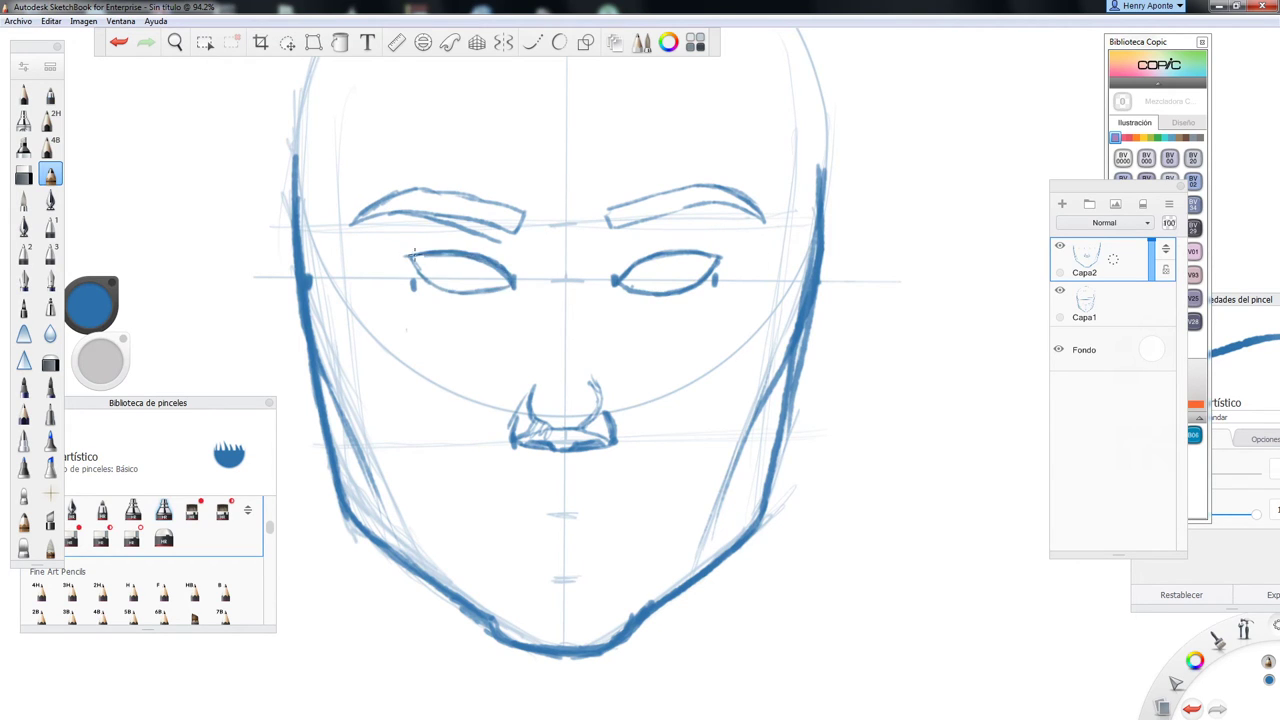
pyautogui.moveTo(655, 257); pyautogui.dragTo(713, 258)
pyautogui.moveTo(508, 272); pyautogui.dragTo(396, 253)
pyautogui.moveTo(509, 292); pyautogui.dragTo(470, 312)
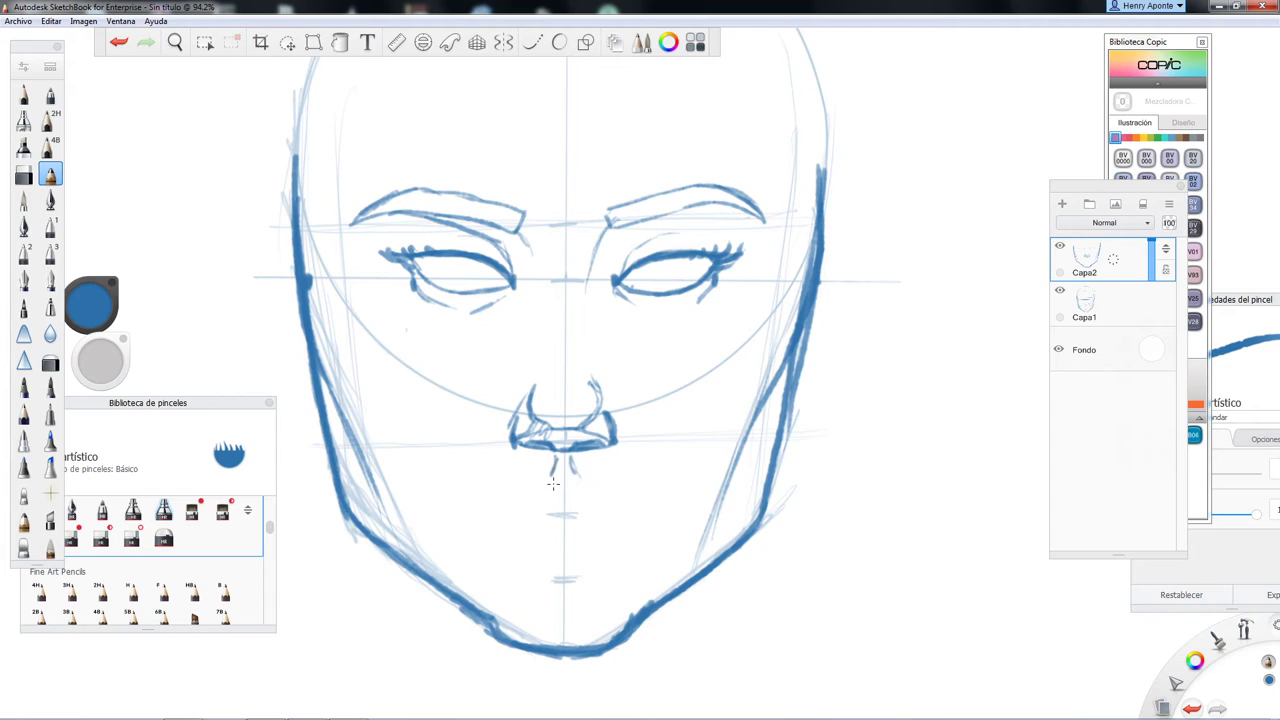
# Step: Draw the upper and lower lips with the mouth line between them, centred below the nose
pyautogui.moveTo(574, 483)
pyautogui.mouseDown()
pyautogui.moveTo(637, 500)
pyautogui.moveTo(511, 521)
pyautogui.mouseUp()
pyautogui.moveTo(618, 521)
pyautogui.mouseDown()
pyautogui.moveTo(576, 514)
pyautogui.moveTo(657, 521)
pyautogui.mouseUp()
pyautogui.moveTo(581, 483); pyautogui.dragTo(648, 520)
pyautogui.moveTo(491, 518); pyautogui.dragTo(472, 522)
pyautogui.moveTo(478, 525); pyautogui.dragTo(518, 558)
pyautogui.moveTo(652, 524); pyautogui.dragTo(580, 568)
pyautogui.moveTo(505, 552); pyautogui.dragTo(600, 558)
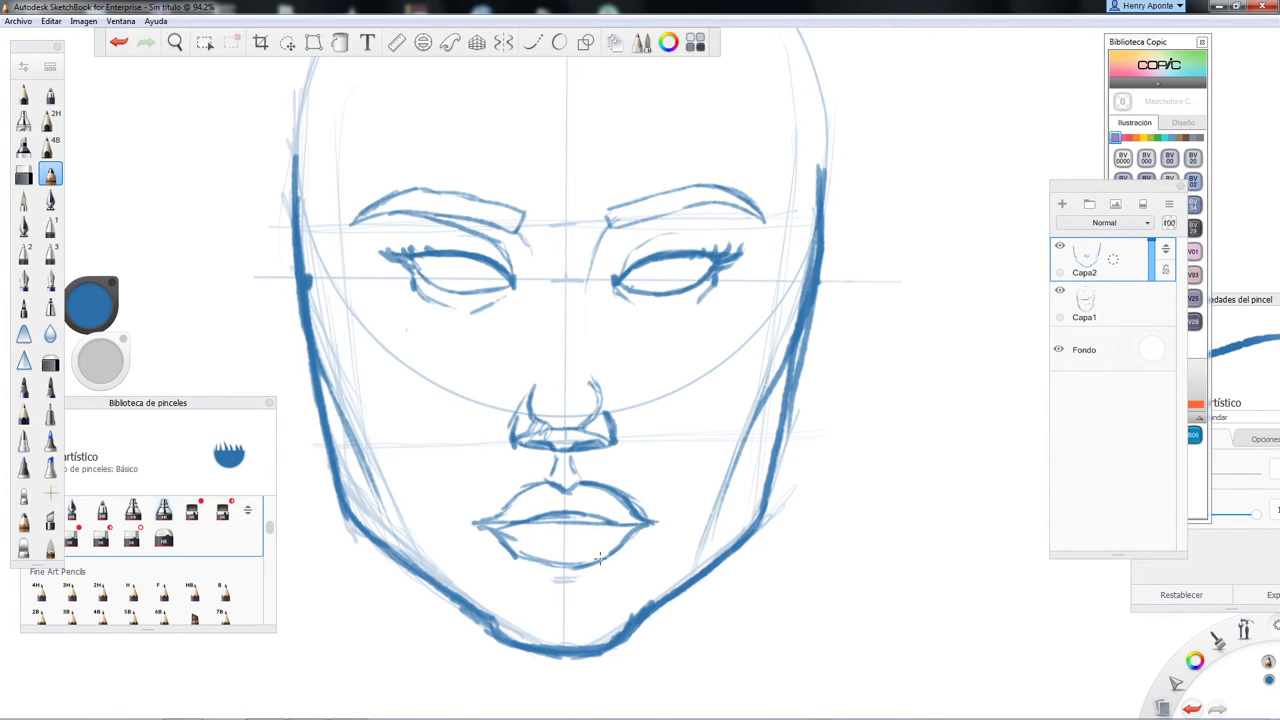
# Step: Draw long cheekbone lines from the temples toward the chin and add irises to the eyes
pyautogui.moveTo(307, 217); pyautogui.dragTo(432, 574)
pyautogui.moveTo(808, 214); pyautogui.dragTo(664, 596)
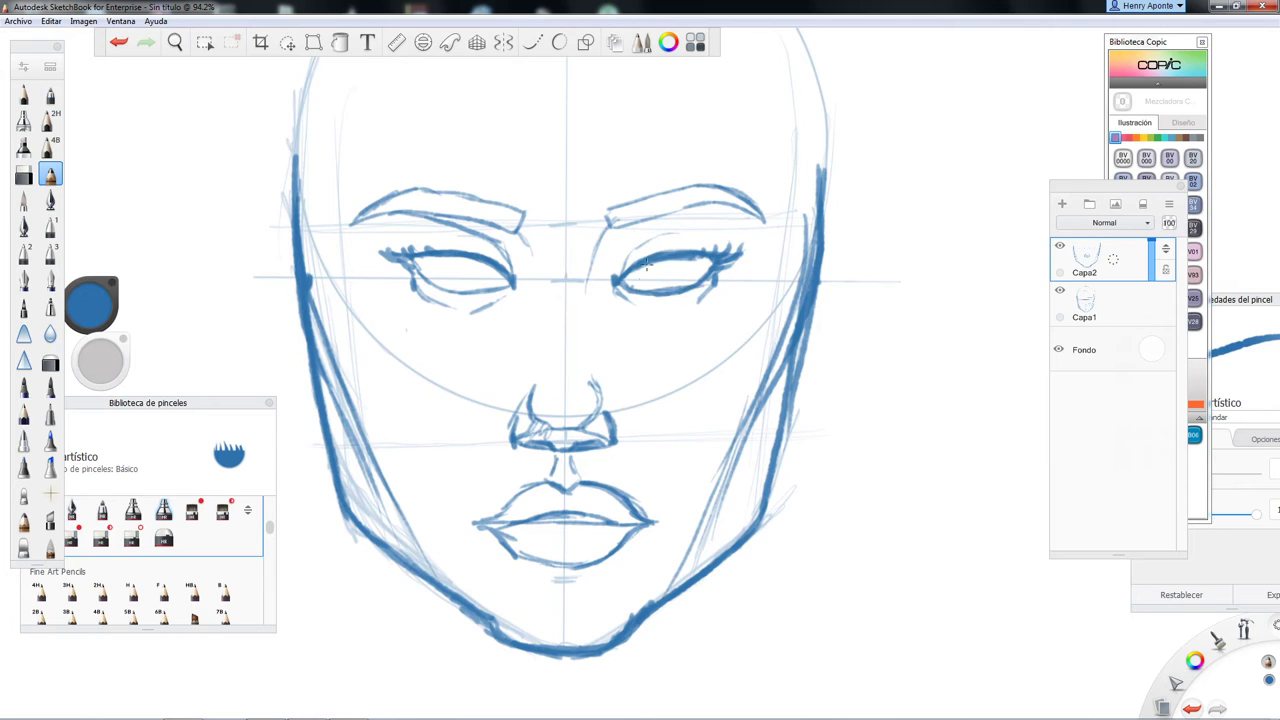
pyautogui.moveTo(445, 277)
pyautogui.mouseDown()
pyautogui.moveTo(481, 260)
pyautogui.moveTo(454, 286)
pyautogui.moveTo(482, 289)
pyautogui.moveTo(472, 268)
pyautogui.moveTo(477, 287)
pyautogui.moveTo(408, 253)
pyautogui.moveTo(454, 291)
pyautogui.mouseUp()
pyautogui.moveTo(456, 266); pyautogui.dragTo(476, 263)
# Step: Draw both ears between the eye and nose levels and reinforce the cheekbone lines
pyautogui.press('space')
pyautogui.scroll(-5, 645, 366)
pyautogui.moveTo(731, 312); pyautogui.dragTo(718, 388)
pyautogui.moveTo(482, 318); pyautogui.dragTo(470, 376)
pyautogui.moveTo(482, 330); pyautogui.dragTo(507, 418)
pyautogui.moveTo(484, 354); pyautogui.dragTo(548, 472)
pyautogui.moveTo(722, 358); pyautogui.dragTo(672, 466)
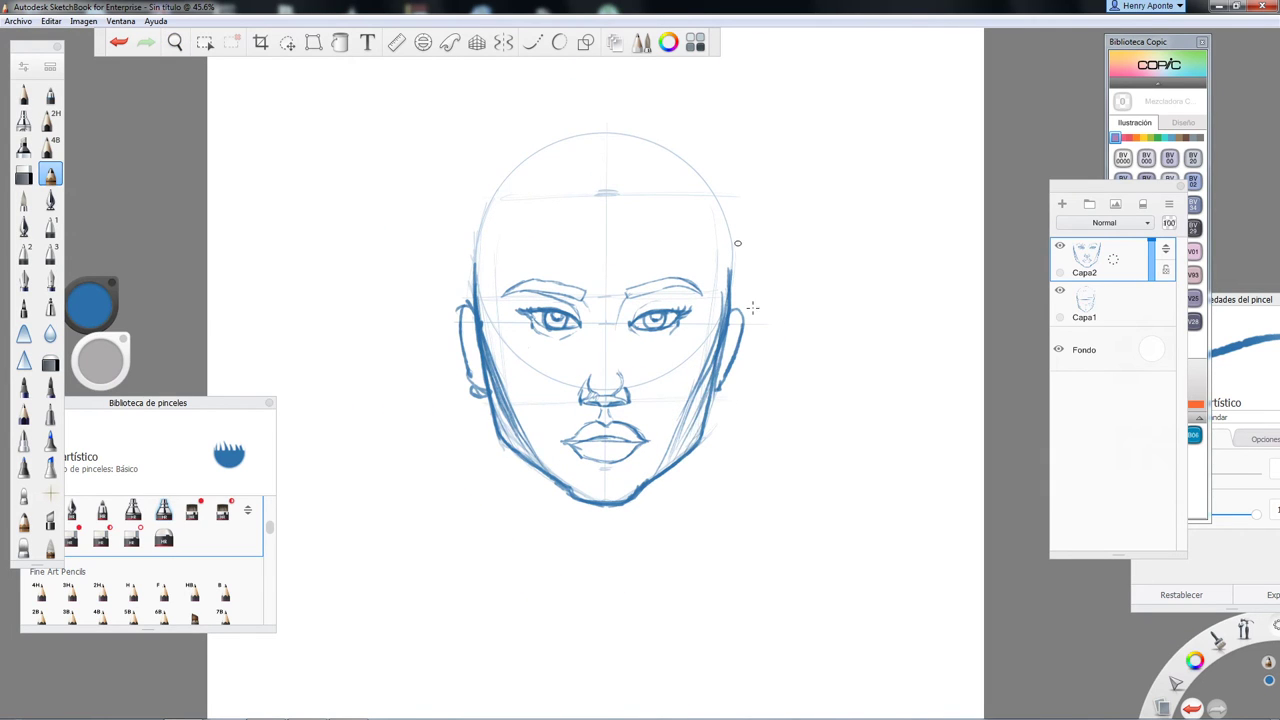
# Step: Add a new layer, merge Capa2 into Capa1, and lower the merged sketch's opacity
pyautogui.click(1062, 204)
pyautogui.click(1126, 303)
pyautogui.hotkey('ctrl', 'e')
pyautogui.moveTo(1152, 287); pyautogui.dragTo(1152, 321)
# Step: Ink both eyes on layer Capa3 with the Copic colour 110 Special Black
pyautogui.click(1112, 260)
pyautogui.click(1170, 458)
pyautogui.press('space')
pyautogui.moveTo(643, 342)
pyautogui.mouseDown()
pyautogui.moveTo(703, 296)
pyautogui.moveTo(657, 323)
pyautogui.moveTo(625, 318)
pyautogui.moveTo(659, 307)
pyautogui.mouseUp()
pyautogui.moveTo(543, 317)
pyautogui.mouseDown()
pyautogui.moveTo(470, 297)
pyautogui.moveTo(502, 325)
pyautogui.moveTo(542, 320)
pyautogui.moveTo(470, 300)
pyautogui.moveTo(500, 297)
pyautogui.mouseUp()
pyautogui.click(120, 45)
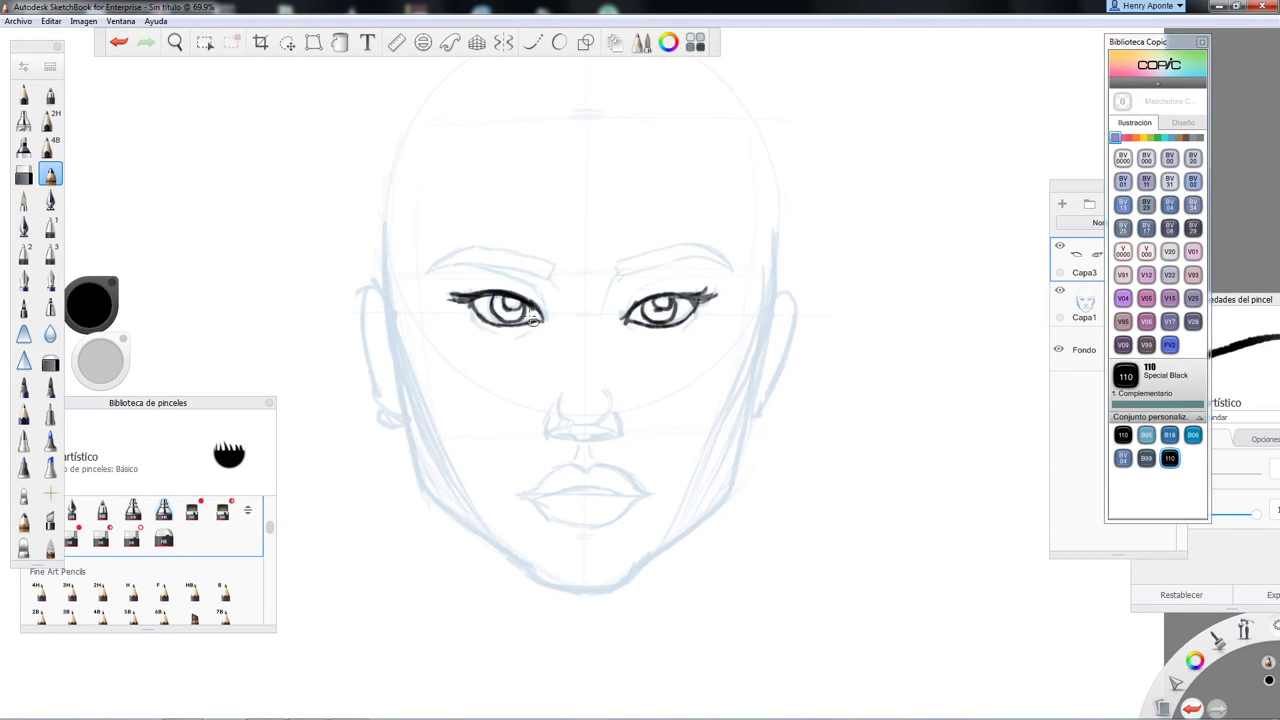
# Step: Ink and fill both eyebrows with short black strokes and ink the nose
pyautogui.moveTo(620, 268)
pyautogui.mouseDown()
pyautogui.moveTo(703, 245)
pyautogui.moveTo(733, 268)
pyautogui.mouseUp()
pyautogui.moveTo(539, 262)
pyautogui.mouseDown()
pyautogui.moveTo(545, 277)
pyautogui.moveTo(436, 271)
pyautogui.mouseUp()
pyautogui.moveTo(544, 270)
pyautogui.mouseDown()
pyautogui.moveTo(515, 253)
pyautogui.moveTo(436, 262)
pyautogui.mouseUp()
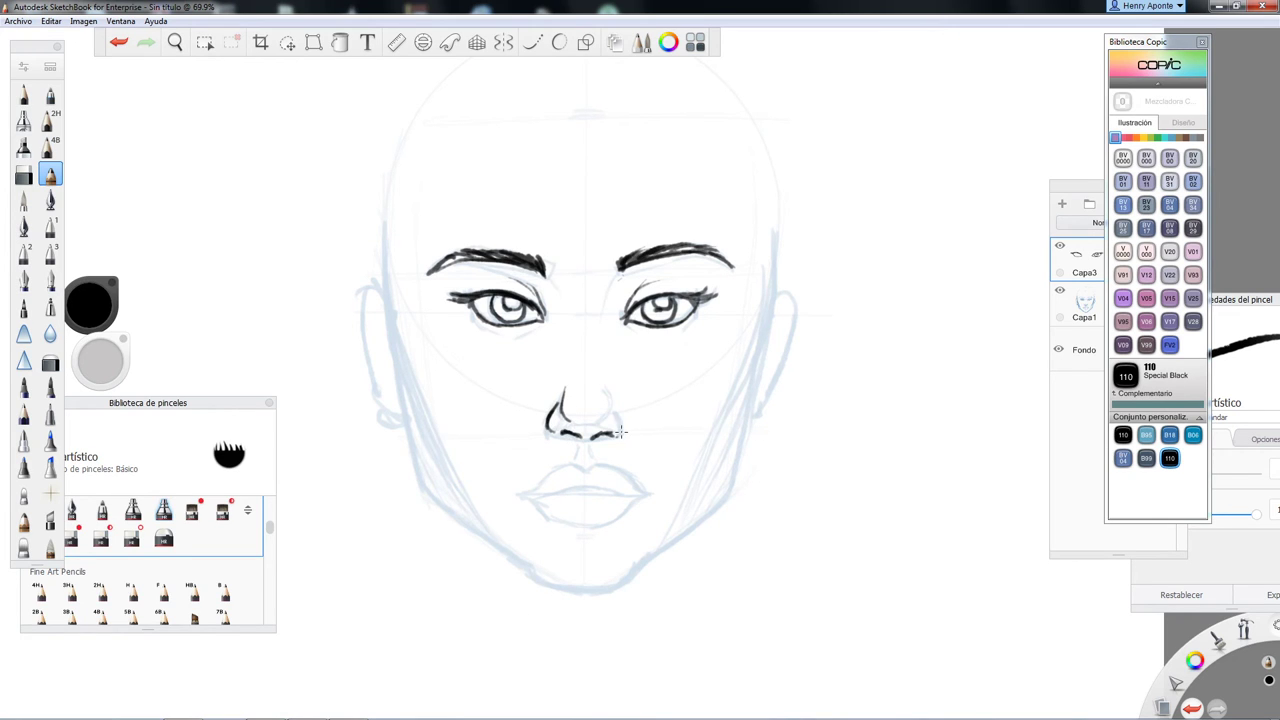
# Step: Ink the face contour, the lips and both ears in black
pyautogui.moveTo(386, 212)
pyautogui.mouseDown()
pyautogui.moveTo(409, 413)
pyautogui.moveTo(454, 510)
pyautogui.moveTo(545, 583)
pyautogui.mouseUp()
pyautogui.moveTo(772, 240)
pyautogui.mouseDown()
pyautogui.moveTo(765, 325)
pyautogui.moveTo(690, 532)
pyautogui.moveTo(610, 590)
pyautogui.moveTo(500, 548)
pyautogui.mouseUp()
pyautogui.moveTo(522, 494)
pyautogui.mouseDown()
pyautogui.moveTo(600, 488)
pyautogui.moveTo(545, 510)
pyautogui.moveTo(648, 495)
pyautogui.mouseUp()
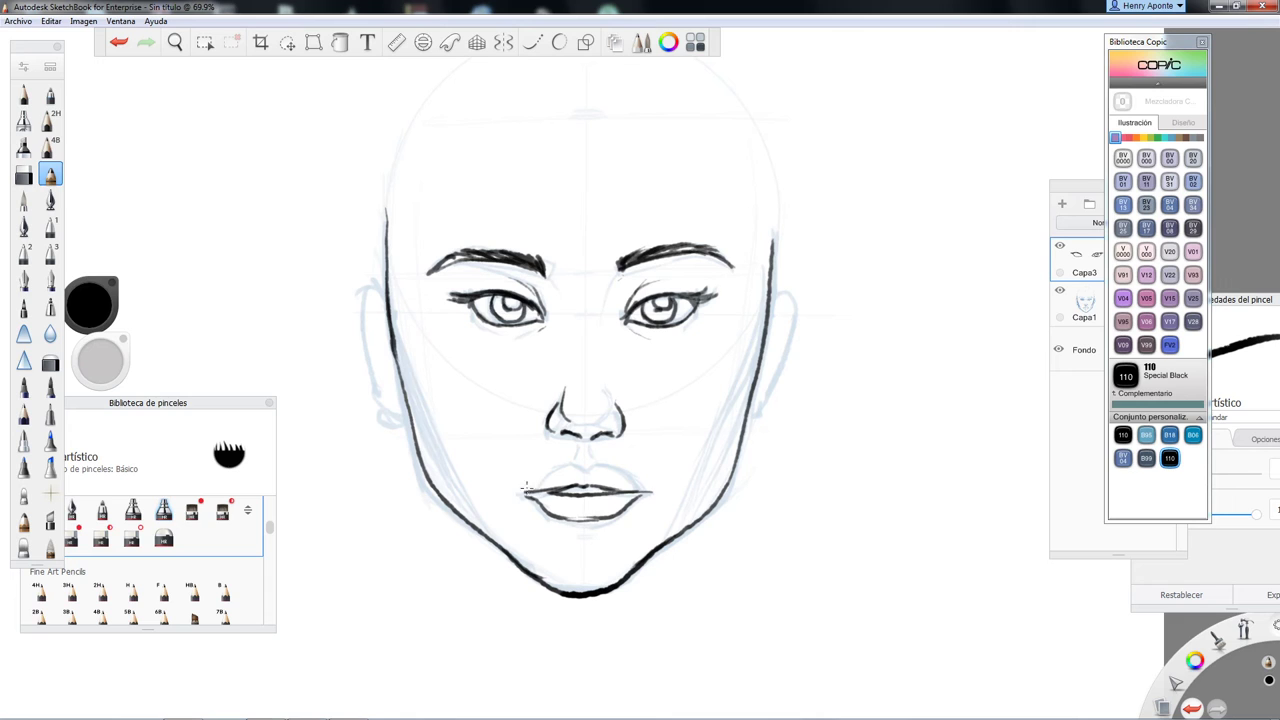
pyautogui.moveTo(794, 305)
pyautogui.mouseDown()
pyautogui.moveTo(769, 408)
pyautogui.moveTo(746, 425)
pyautogui.mouseUp()
pyautogui.moveTo(367, 300)
pyautogui.mouseDown()
pyautogui.moveTo(388, 422)
pyautogui.moveTo(407, 410)
pyautogui.mouseUp()
# Step: Draw the wavy inner edges of the hair along both sides of the forehead
pyautogui.press('space')
pyautogui.moveTo(716, 347); pyautogui.dragTo(690, 370)
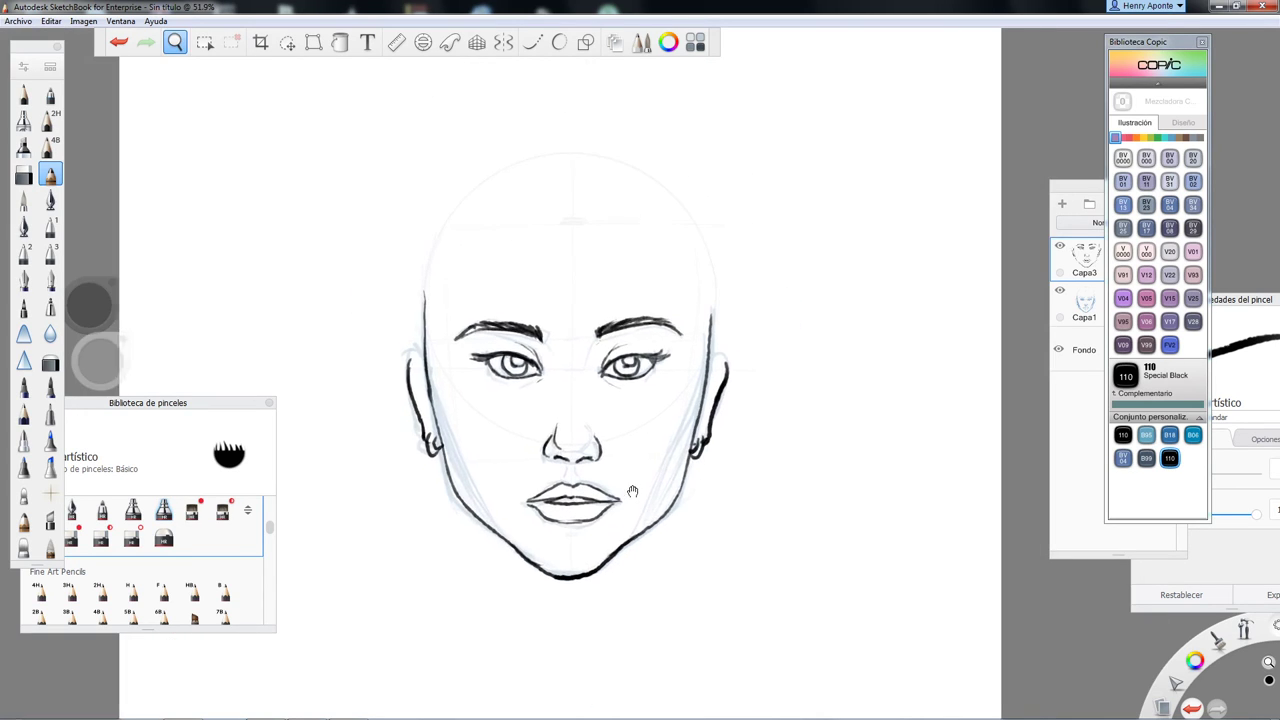
pyautogui.moveTo(453, 252); pyautogui.dragTo(405, 365)
pyautogui.moveTo(676, 260)
pyautogui.mouseDown()
pyautogui.moveTo(718, 352)
pyautogui.moveTo(737, 262)
pyautogui.mouseUp()
# Step: Draw the hair strands rising from the forehead hairline and the curls at the right temple
pyautogui.moveTo(529, 195); pyautogui.dragTo(570, 220)
pyautogui.moveTo(590, 224); pyautogui.dragTo(622, 170)
pyautogui.moveTo(600, 223); pyautogui.dragTo(633, 184)
pyautogui.moveTo(638, 232)
pyautogui.mouseDown()
pyautogui.moveTo(670, 208)
pyautogui.moveTo(698, 302)
pyautogui.mouseUp()
pyautogui.moveTo(524, 178); pyautogui.dragTo(570, 220)
pyautogui.moveTo(566, 152); pyautogui.dragTo(568, 216)
pyautogui.moveTo(506, 186)
pyautogui.mouseDown()
pyautogui.moveTo(530, 222)
pyautogui.moveTo(498, 240)
pyautogui.mouseUp()
# Step: Outline the outer hair volume around both sides of the head
pyautogui.moveTo(404, 286)
pyautogui.mouseDown()
pyautogui.moveTo(390, 360)
pyautogui.moveTo(364, 228)
pyautogui.mouseUp()
pyautogui.moveTo(364, 228); pyautogui.dragTo(455, 137)
pyautogui.moveTo(378, 200); pyautogui.dragTo(450, 146)
pyautogui.moveTo(694, 138)
pyautogui.mouseDown()
pyautogui.moveTo(756, 228)
pyautogui.moveTo(740, 290)
pyautogui.mouseUp()
# Step: Outline the large wavy mass of gathered hair on top of the head, with a curl and strands at its base
pyautogui.moveTo(616, 382); pyautogui.dragTo(583, 511)
pyautogui.moveTo(440, 258)
pyautogui.mouseDown()
pyautogui.moveTo(471, 175)
pyautogui.moveTo(688, 252)
pyautogui.mouseUp()
pyautogui.moveTo(600, 207); pyautogui.dragTo(658, 236)
pyautogui.moveTo(464, 243); pyautogui.dragTo(528, 216)
pyautogui.moveTo(528, 216)
pyautogui.mouseDown()
pyautogui.moveTo(598, 200)
pyautogui.moveTo(642, 216)
pyautogui.mouseUp()
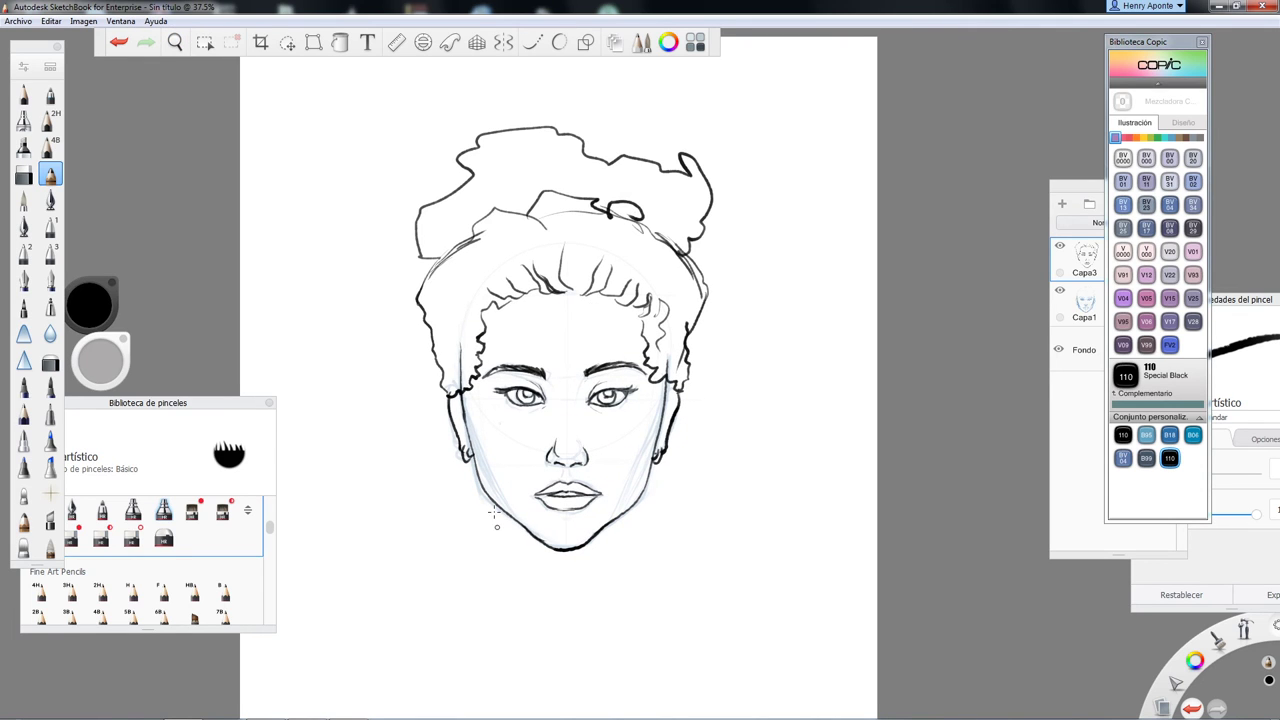
# Step: Draw the sides of the neck, the inner neck muscle lines and the start of the shoulders beneath the jaw
pyautogui.moveTo(633, 501); pyautogui.dragTo(624, 560)
pyautogui.moveTo(488, 498)
pyautogui.mouseDown()
pyautogui.moveTo(495, 577)
pyautogui.moveTo(526, 606)
pyautogui.mouseUp()
pyautogui.moveTo(606, 544)
pyautogui.mouseDown()
pyautogui.moveTo(598, 588)
pyautogui.moveTo(655, 600)
pyautogui.mouseUp()
pyautogui.moveTo(495, 578); pyautogui.dragTo(444, 599)
pyautogui.moveTo(456, 608); pyautogui.dragTo(496, 615)
# Step: Hatch shadows on the eyelids and under both eyes, along one side and the base of the nose, and at the left temple
pyautogui.moveTo(516, 412); pyautogui.dragTo(590, 256)
pyautogui.moveTo(464, 300); pyautogui.dragTo(474, 346)
pyautogui.moveTo(478, 301); pyautogui.dragTo(497, 342)
pyautogui.moveTo(517, 303); pyautogui.dragTo(517, 337)
pyautogui.moveTo(548, 310)
pyautogui.mouseDown()
pyautogui.moveTo(540, 342)
pyautogui.moveTo(582, 368)
pyautogui.moveTo(604, 504)
pyautogui.moveTo(640, 550)
pyautogui.moveTo(677, 545)
pyautogui.mouseUp()
pyautogui.moveTo(703, 377); pyautogui.dragTo(751, 316)
pyautogui.moveTo(580, 398)
pyautogui.mouseDown()
pyautogui.moveTo(540, 410)
pyautogui.moveTo(462, 372)
pyautogui.moveTo(412, 225)
pyautogui.mouseUp()
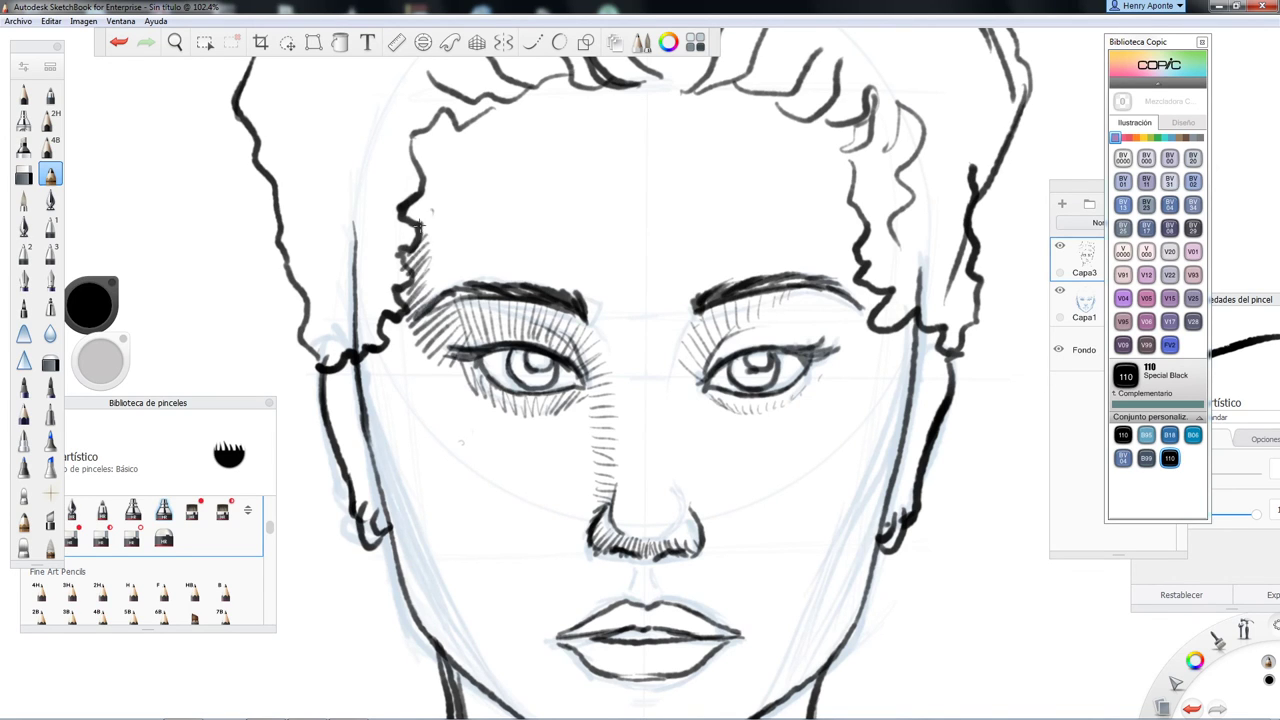
# Step: Hatch diagonal shading along both cheeks and the jawline, extending onto the neck below the right jaw
pyautogui.scroll(-2, 567, 472)
pyautogui.moveTo(398, 296)
pyautogui.mouseDown()
pyautogui.moveTo(476, 525)
pyautogui.moveTo(502, 552)
pyautogui.mouseUp()
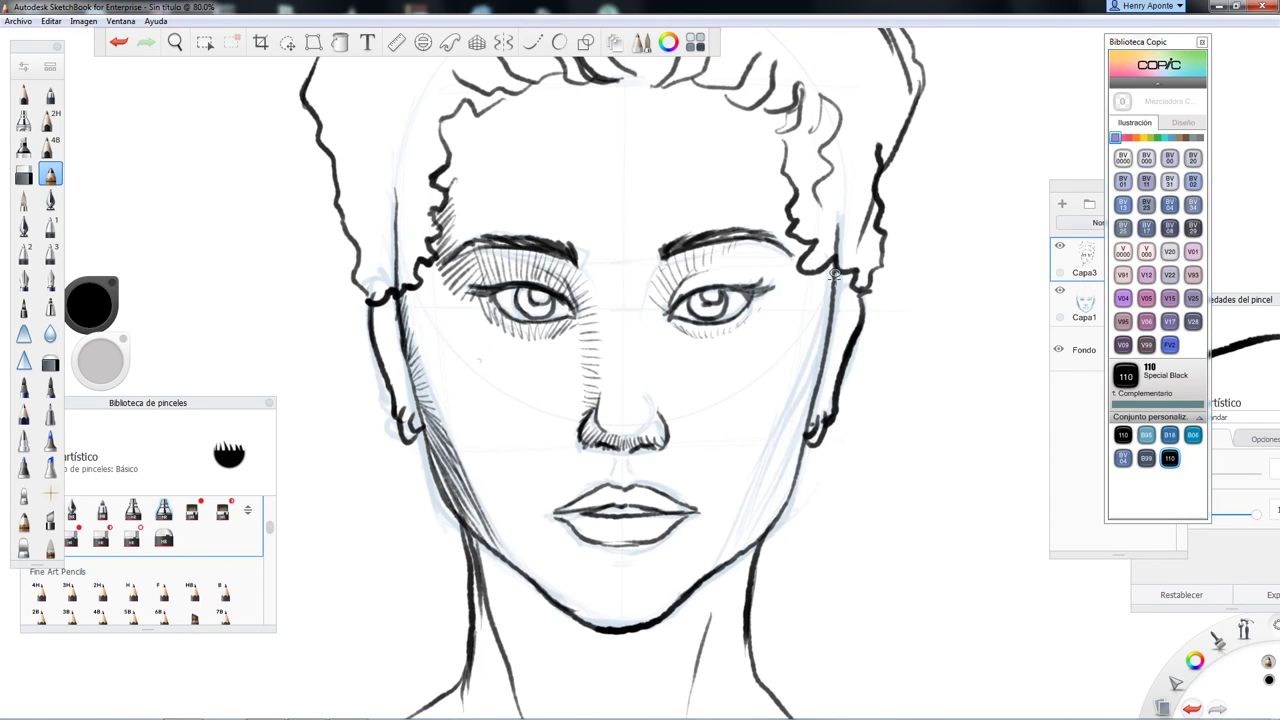
pyautogui.moveTo(815, 356)
pyautogui.mouseDown()
pyautogui.moveTo(765, 492)
pyautogui.moveTo(745, 606)
pyautogui.mouseUp()
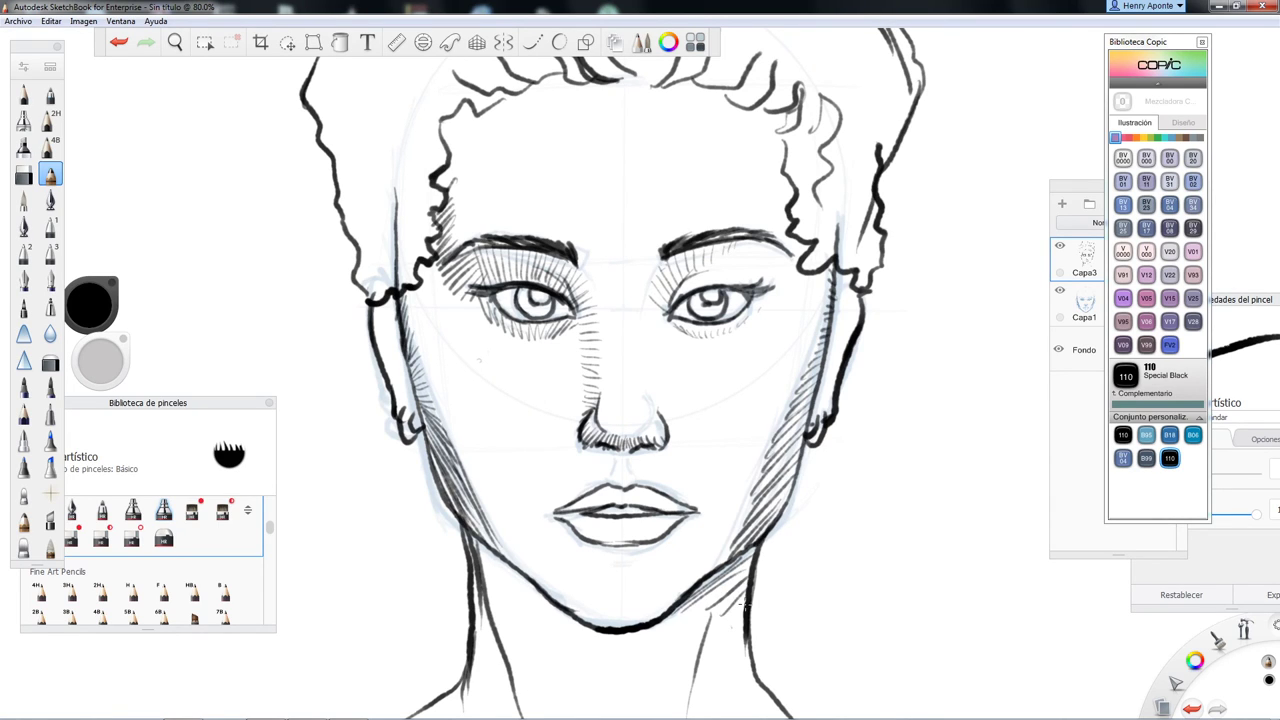
pyautogui.moveTo(576, 467)
pyautogui.mouseDown()
pyautogui.moveTo(528, 531)
pyautogui.moveTo(557, 588)
pyautogui.mouseUp()
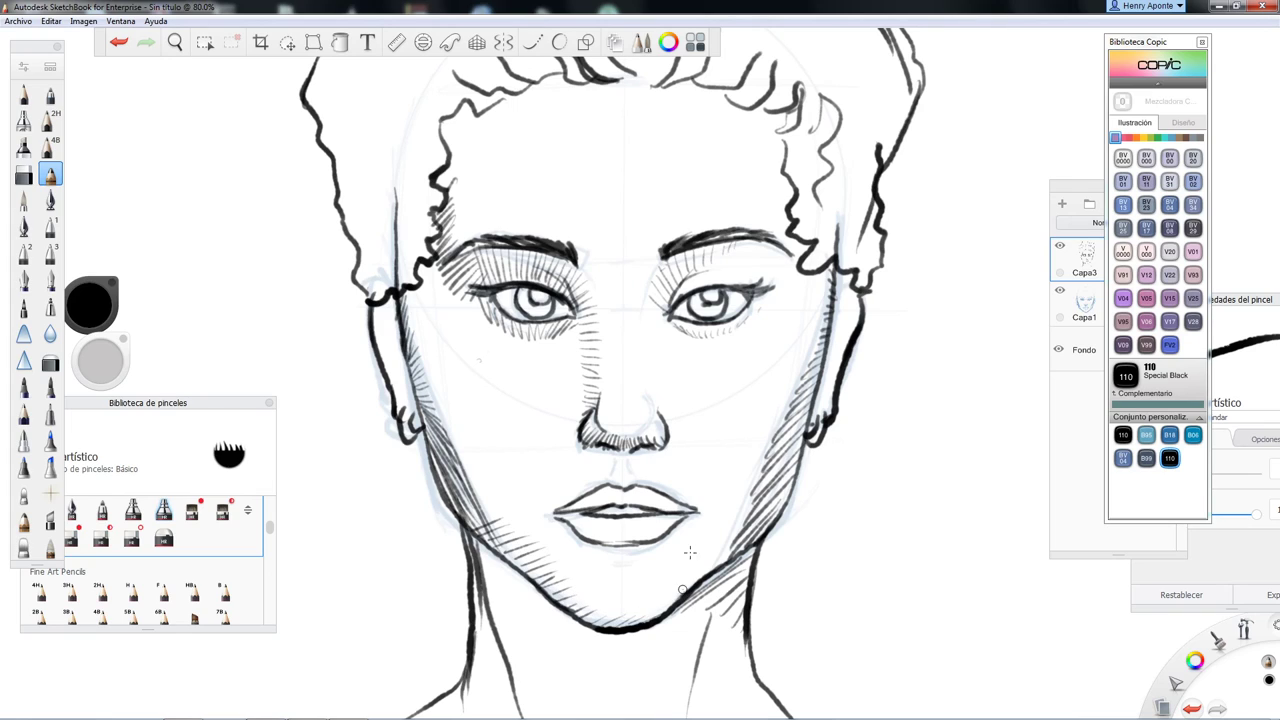
# Step: Hatch both lips and the shadows around them, and shade the right side of the forehead with vertical lines
pyautogui.moveTo(568, 504)
pyautogui.mouseDown()
pyautogui.moveTo(662, 498)
pyautogui.moveTo(558, 518)
pyautogui.moveTo(608, 534)
pyautogui.moveTo(672, 522)
pyautogui.mouseUp()
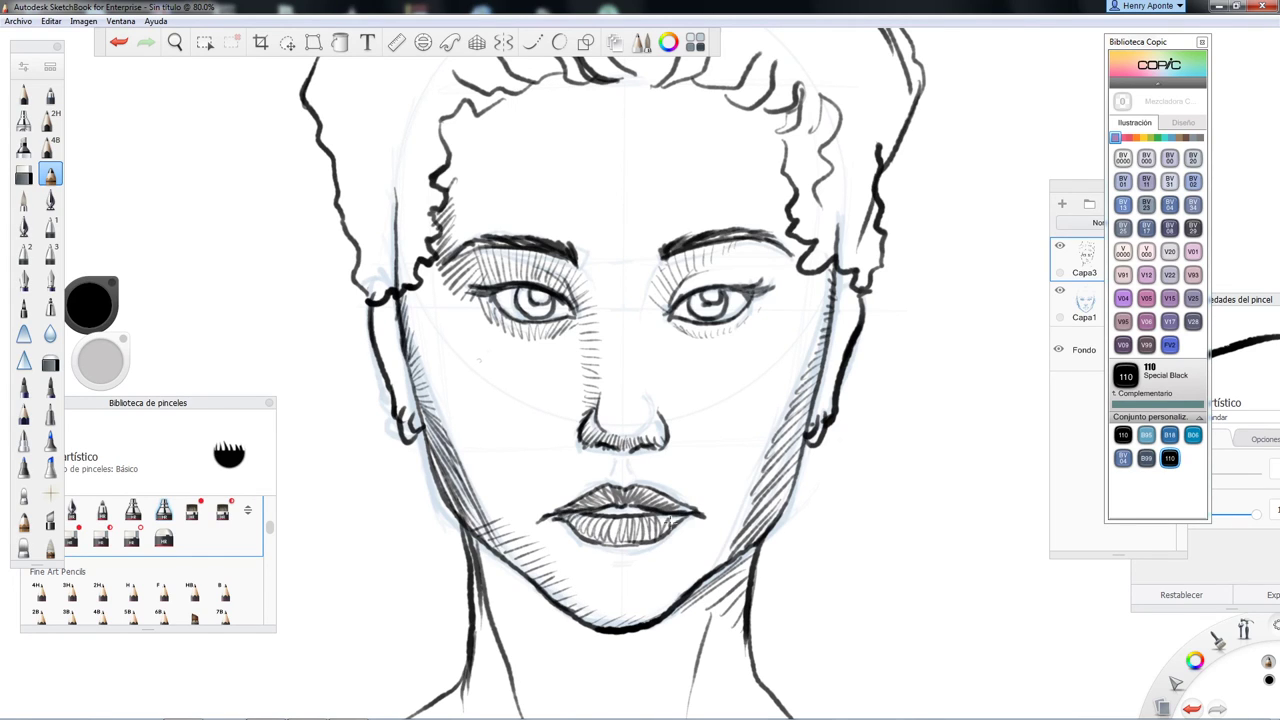
pyautogui.moveTo(575, 535)
pyautogui.mouseDown()
pyautogui.moveTo(645, 548)
pyautogui.moveTo(545, 530)
pyautogui.mouseUp()
pyautogui.moveTo(738, 112)
pyautogui.mouseDown()
pyautogui.moveTo(754, 230)
pyautogui.moveTo(803, 248)
pyautogui.mouseUp()
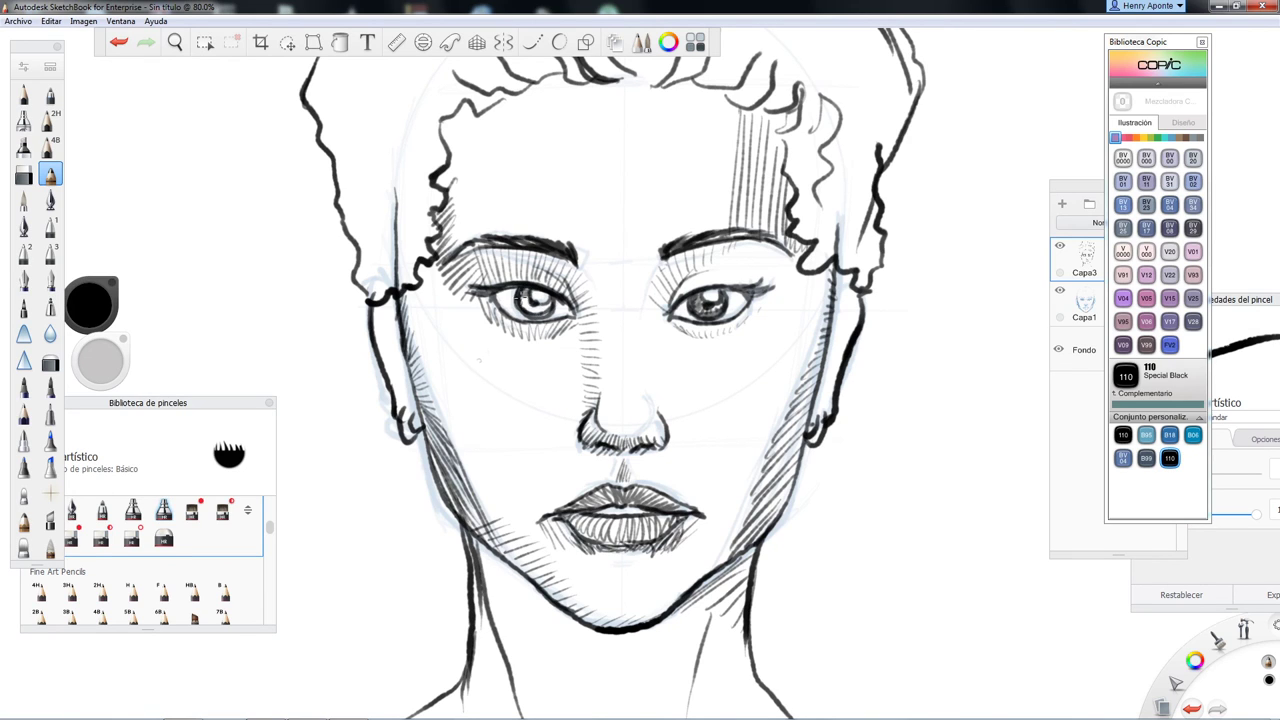
# Step: Shade the inside of both ears with inner contours and hatching, and touch up the nose
pyautogui.moveTo(847, 285); pyautogui.dragTo(820, 402)
pyautogui.moveTo(382, 302); pyautogui.dragTo(406, 405)
pyautogui.press('space')
pyautogui.moveTo(730, 325); pyautogui.dragTo(707, 356)
pyautogui.hotkey('alt', 'space')
pyautogui.press('space')
pyautogui.moveTo(627, 438); pyautogui.dragTo(591, 408)
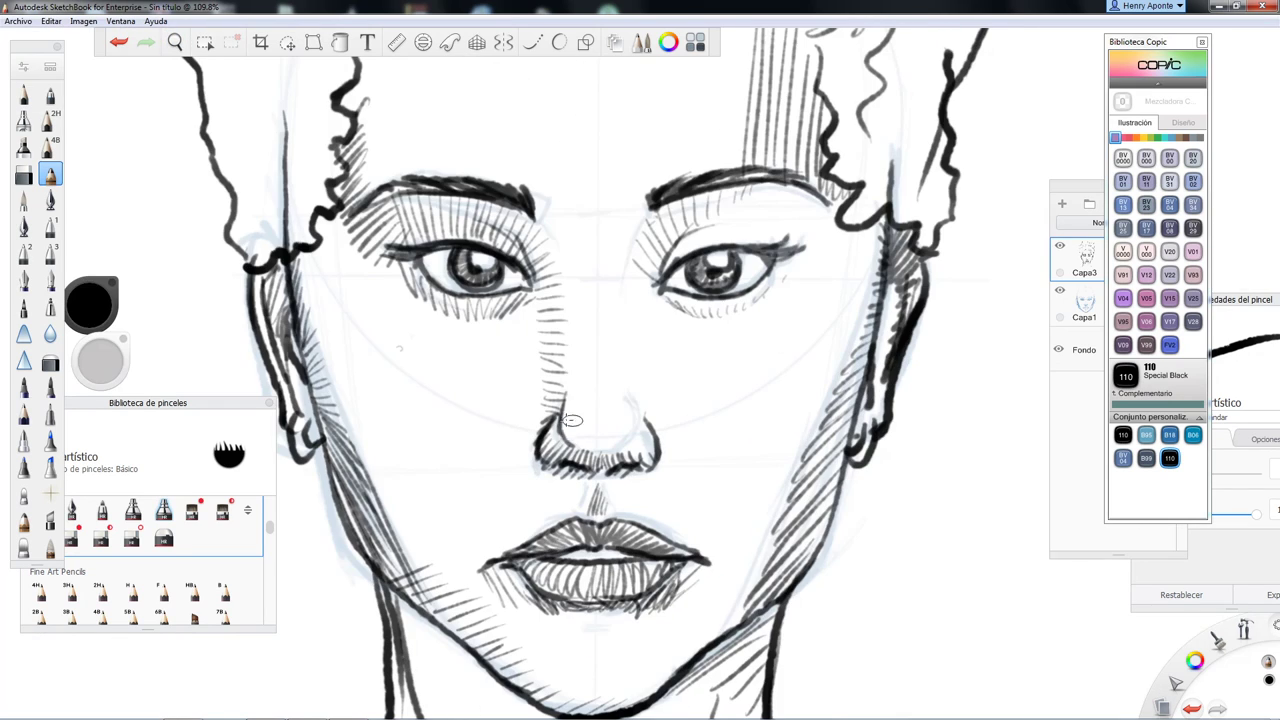
pyautogui.scroll(-5, 582, 390)
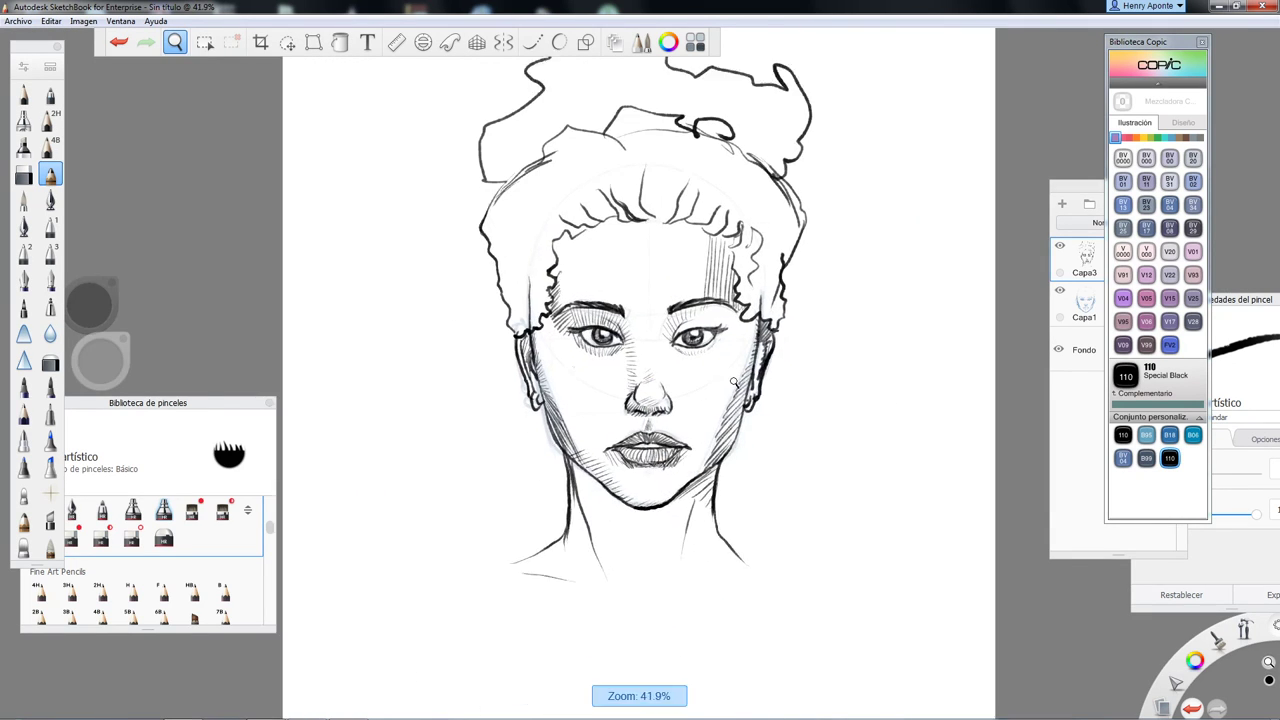